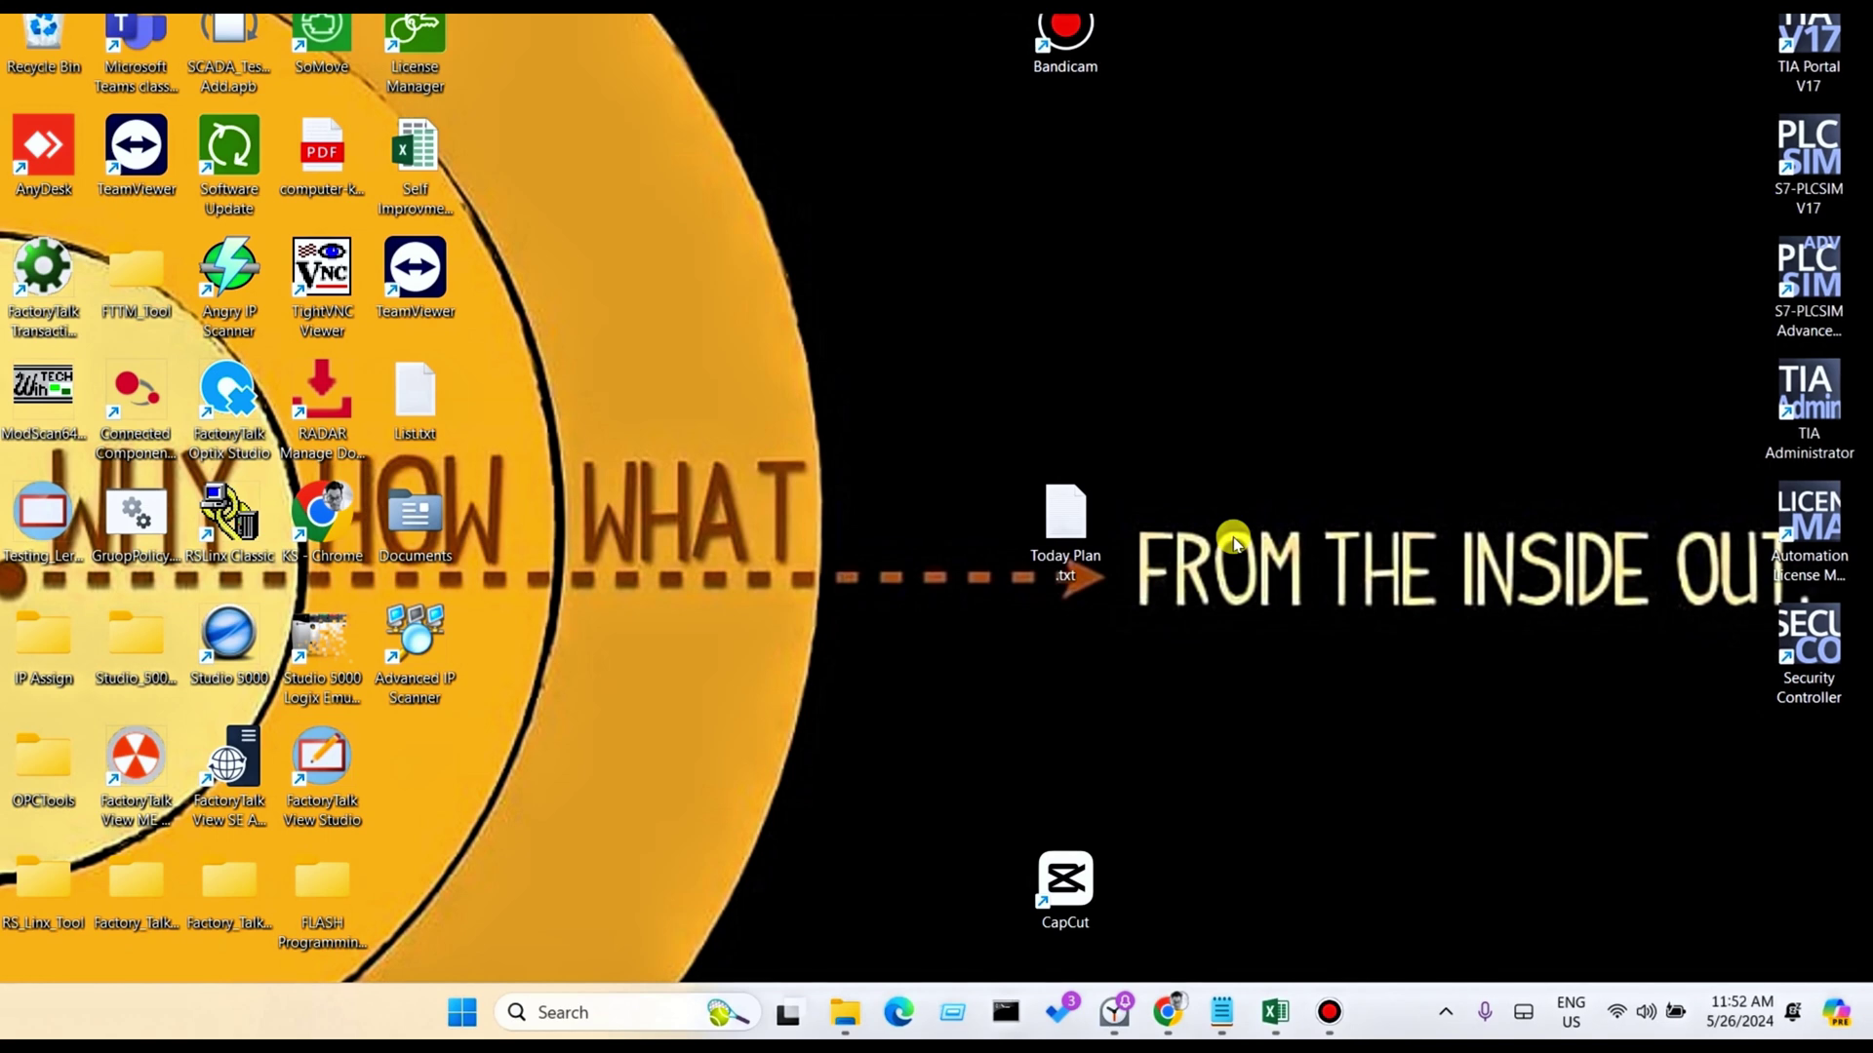
Step: Refresh the desktop and bring the Chrome window to the front
right_click(739, 402)
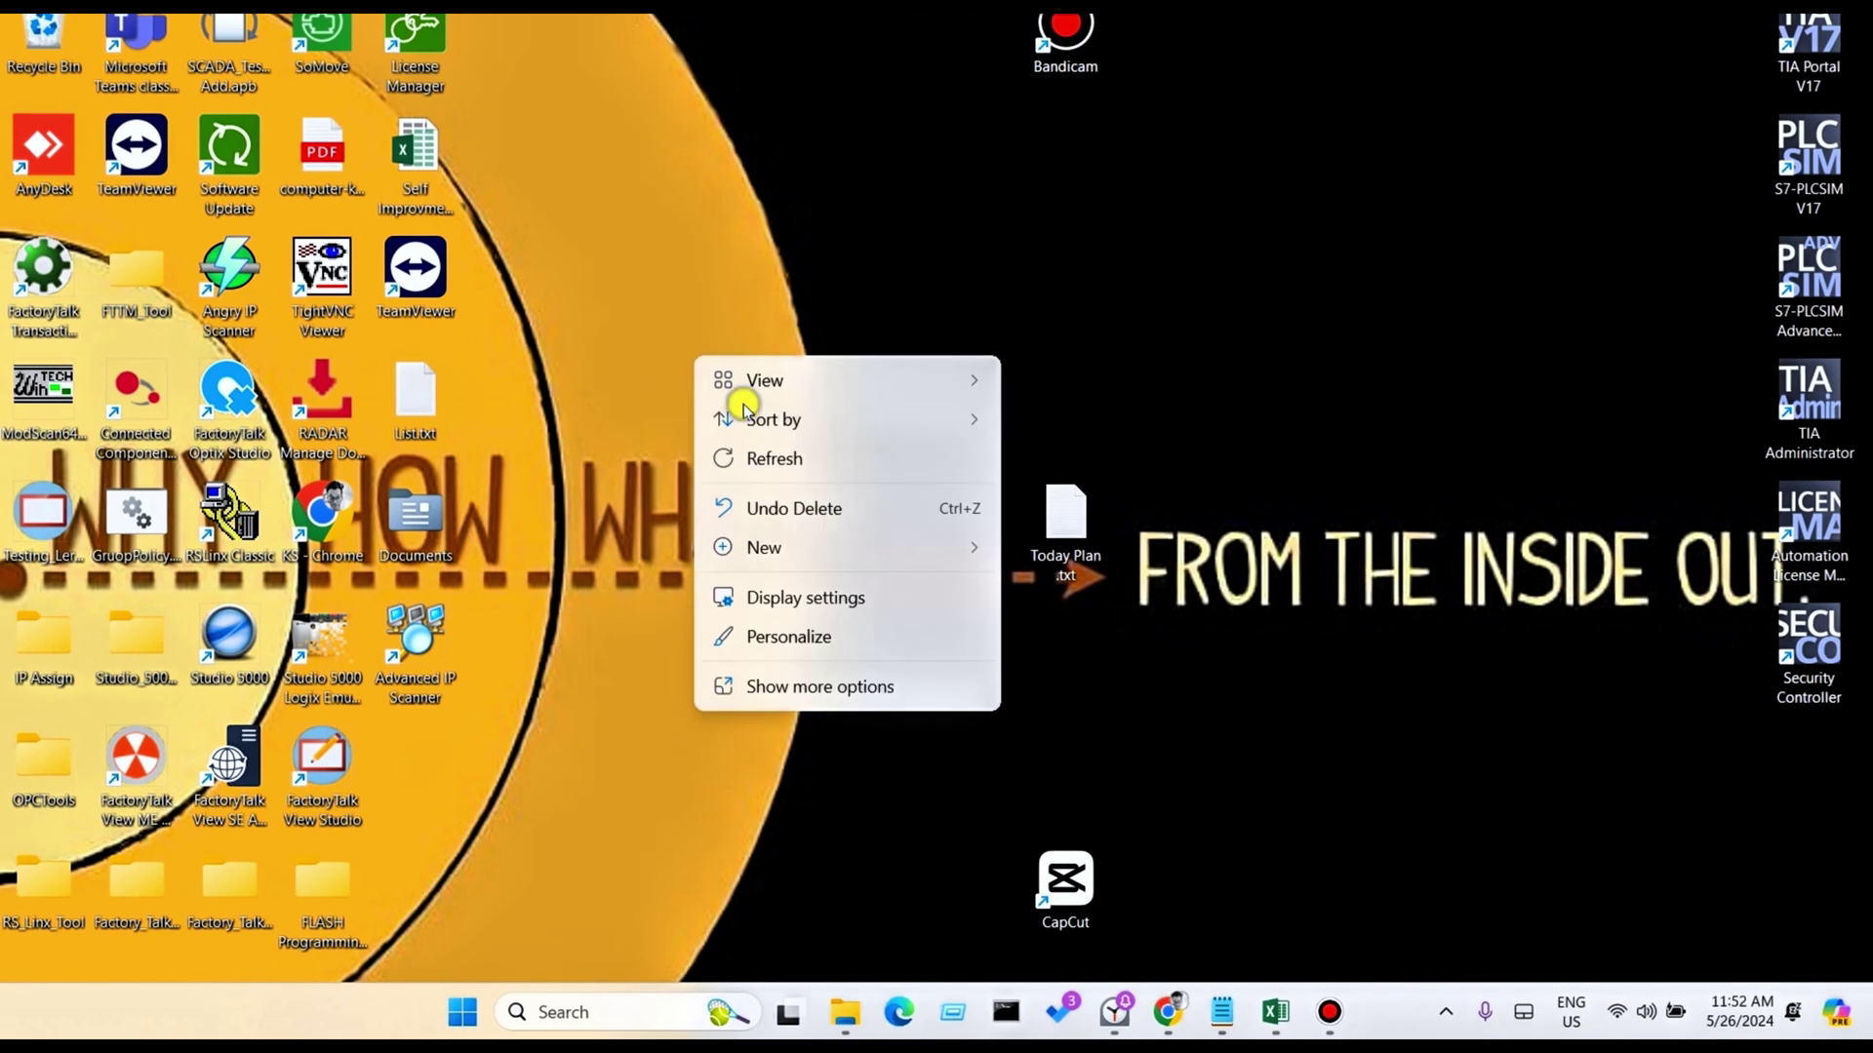
left_click(753, 458)
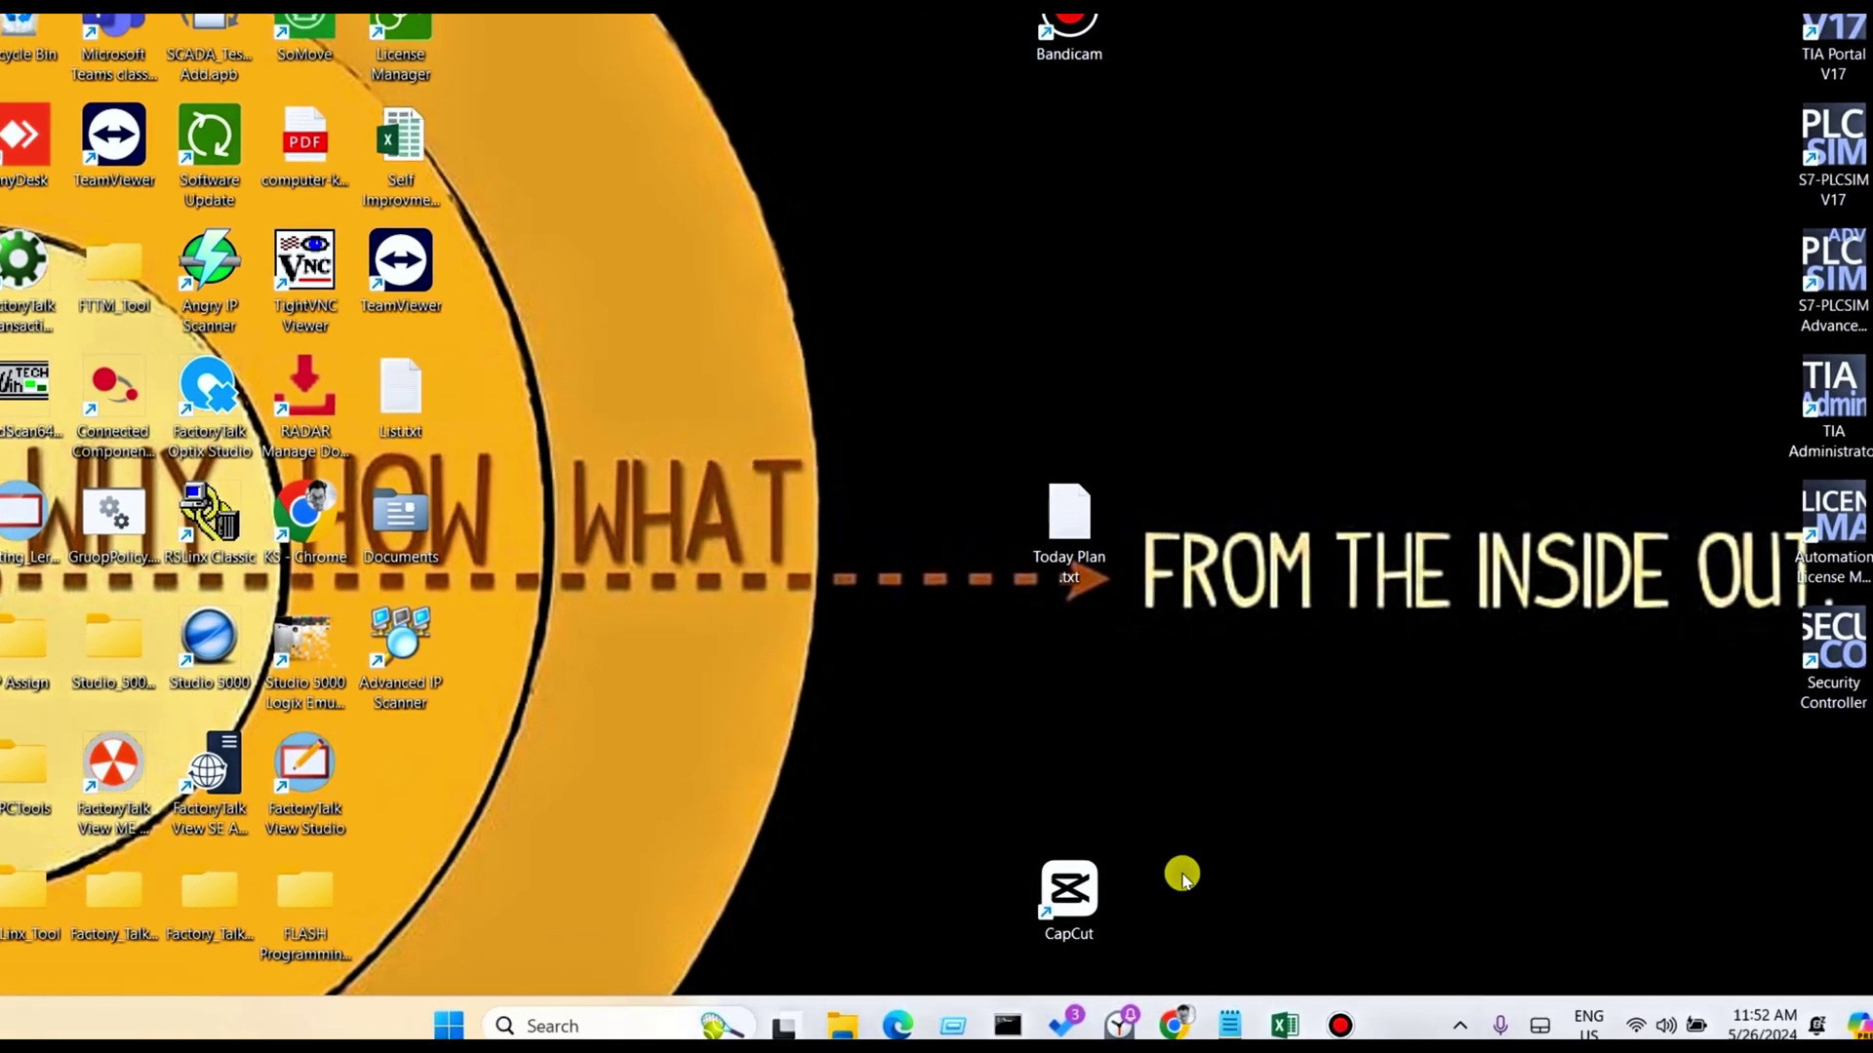
left_click(1170, 1024)
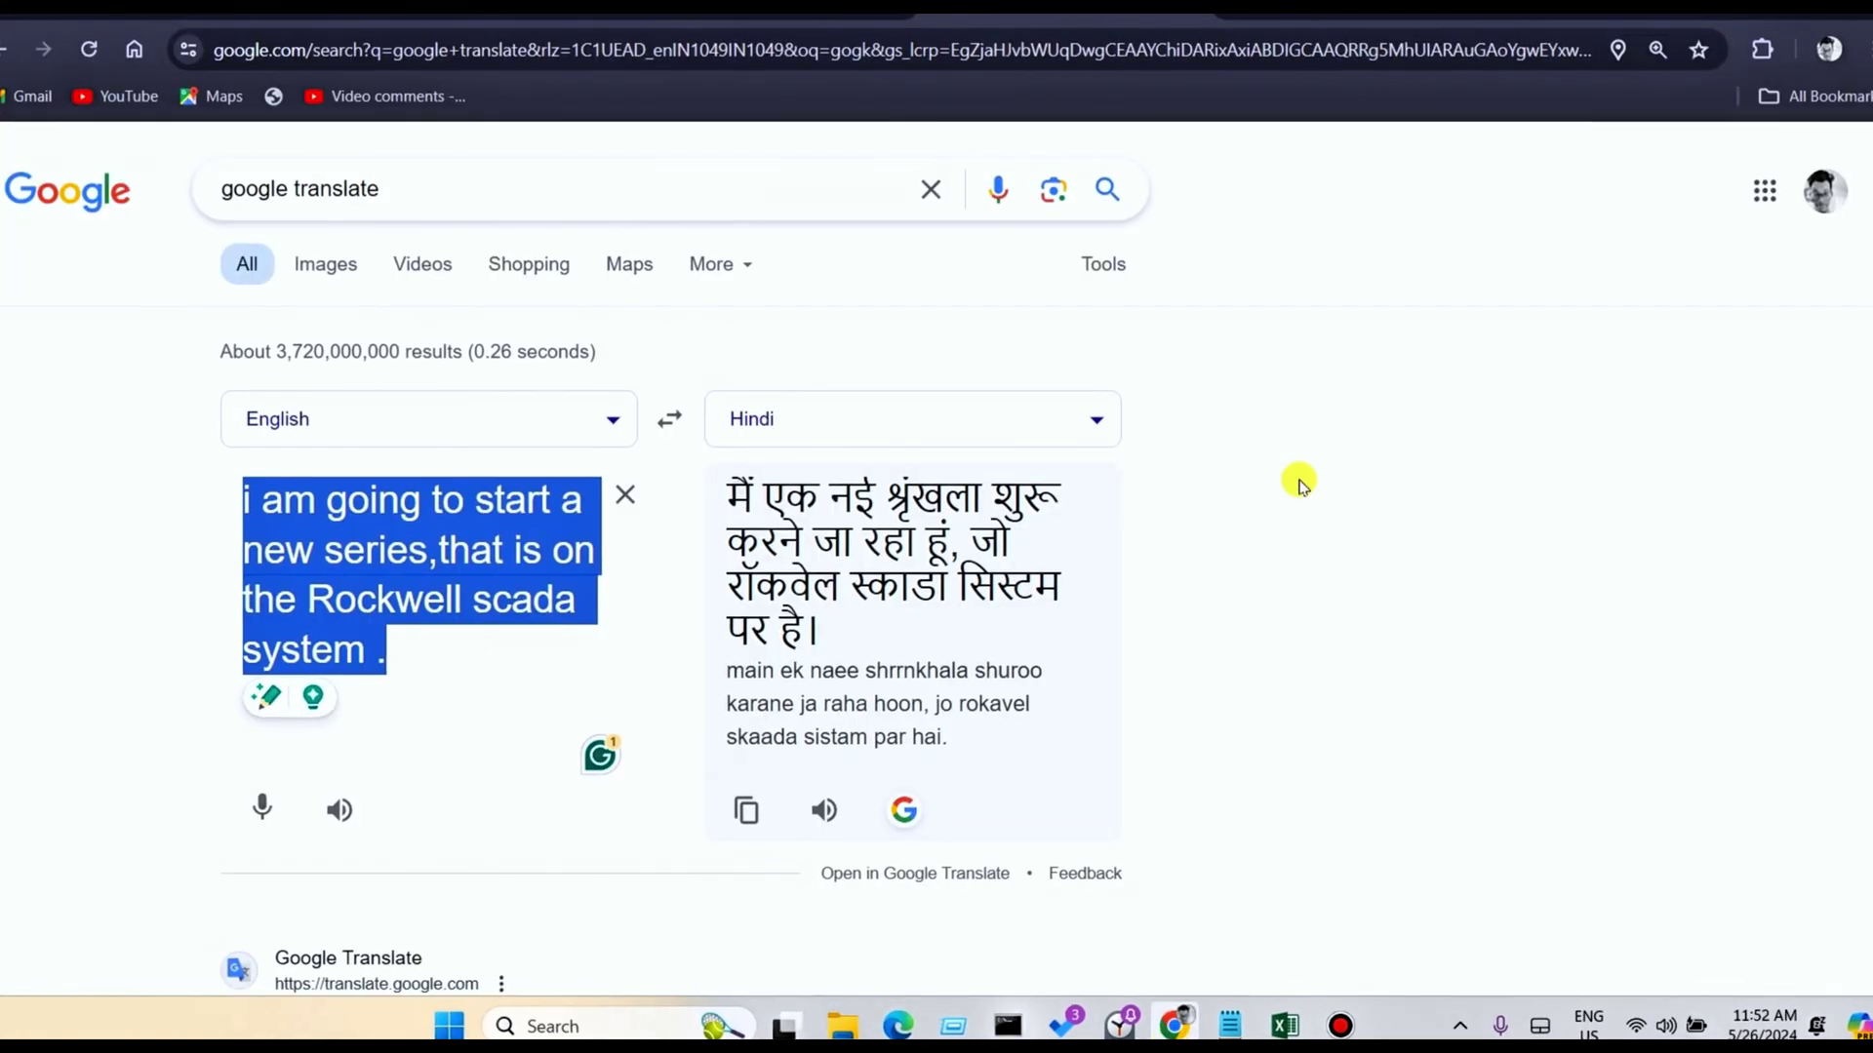
Step: Search Google for 'Rockwell automation PCDC' in a new tab
left_click(1241, 14)
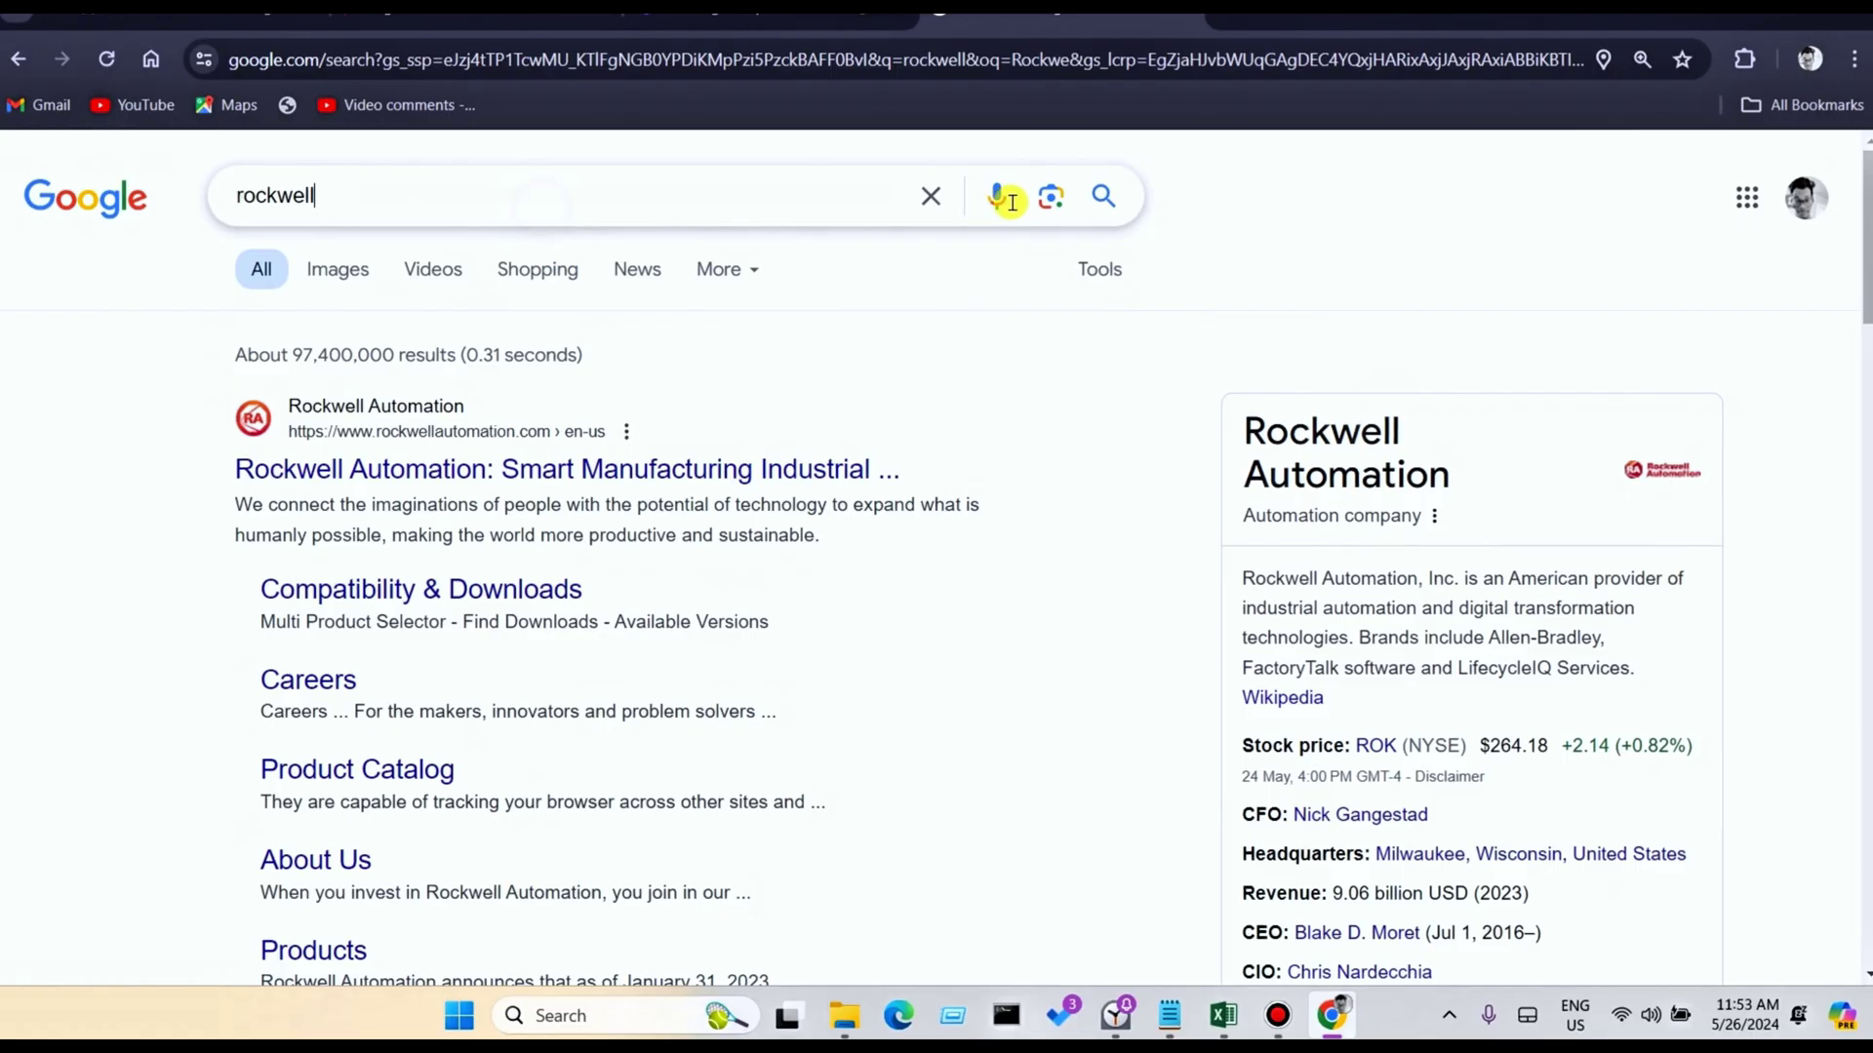
left_click(937, 196)
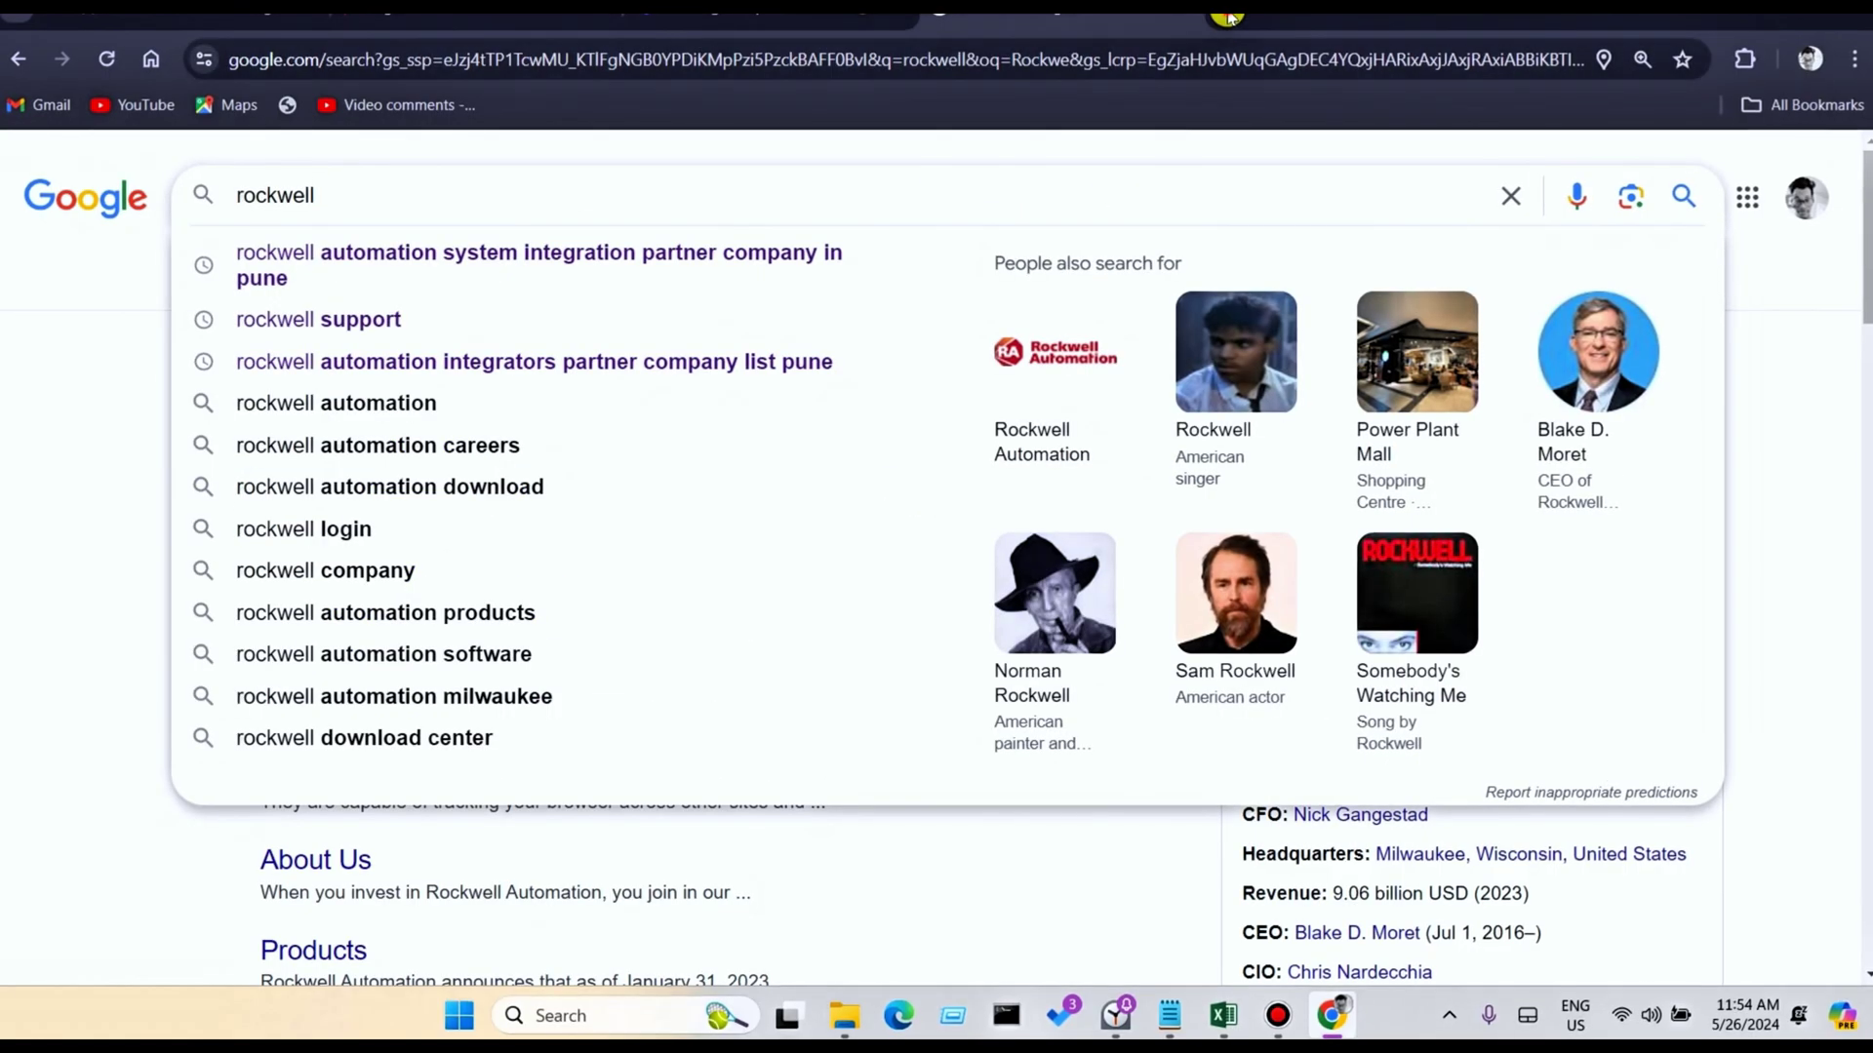
left_click(1167, 30)
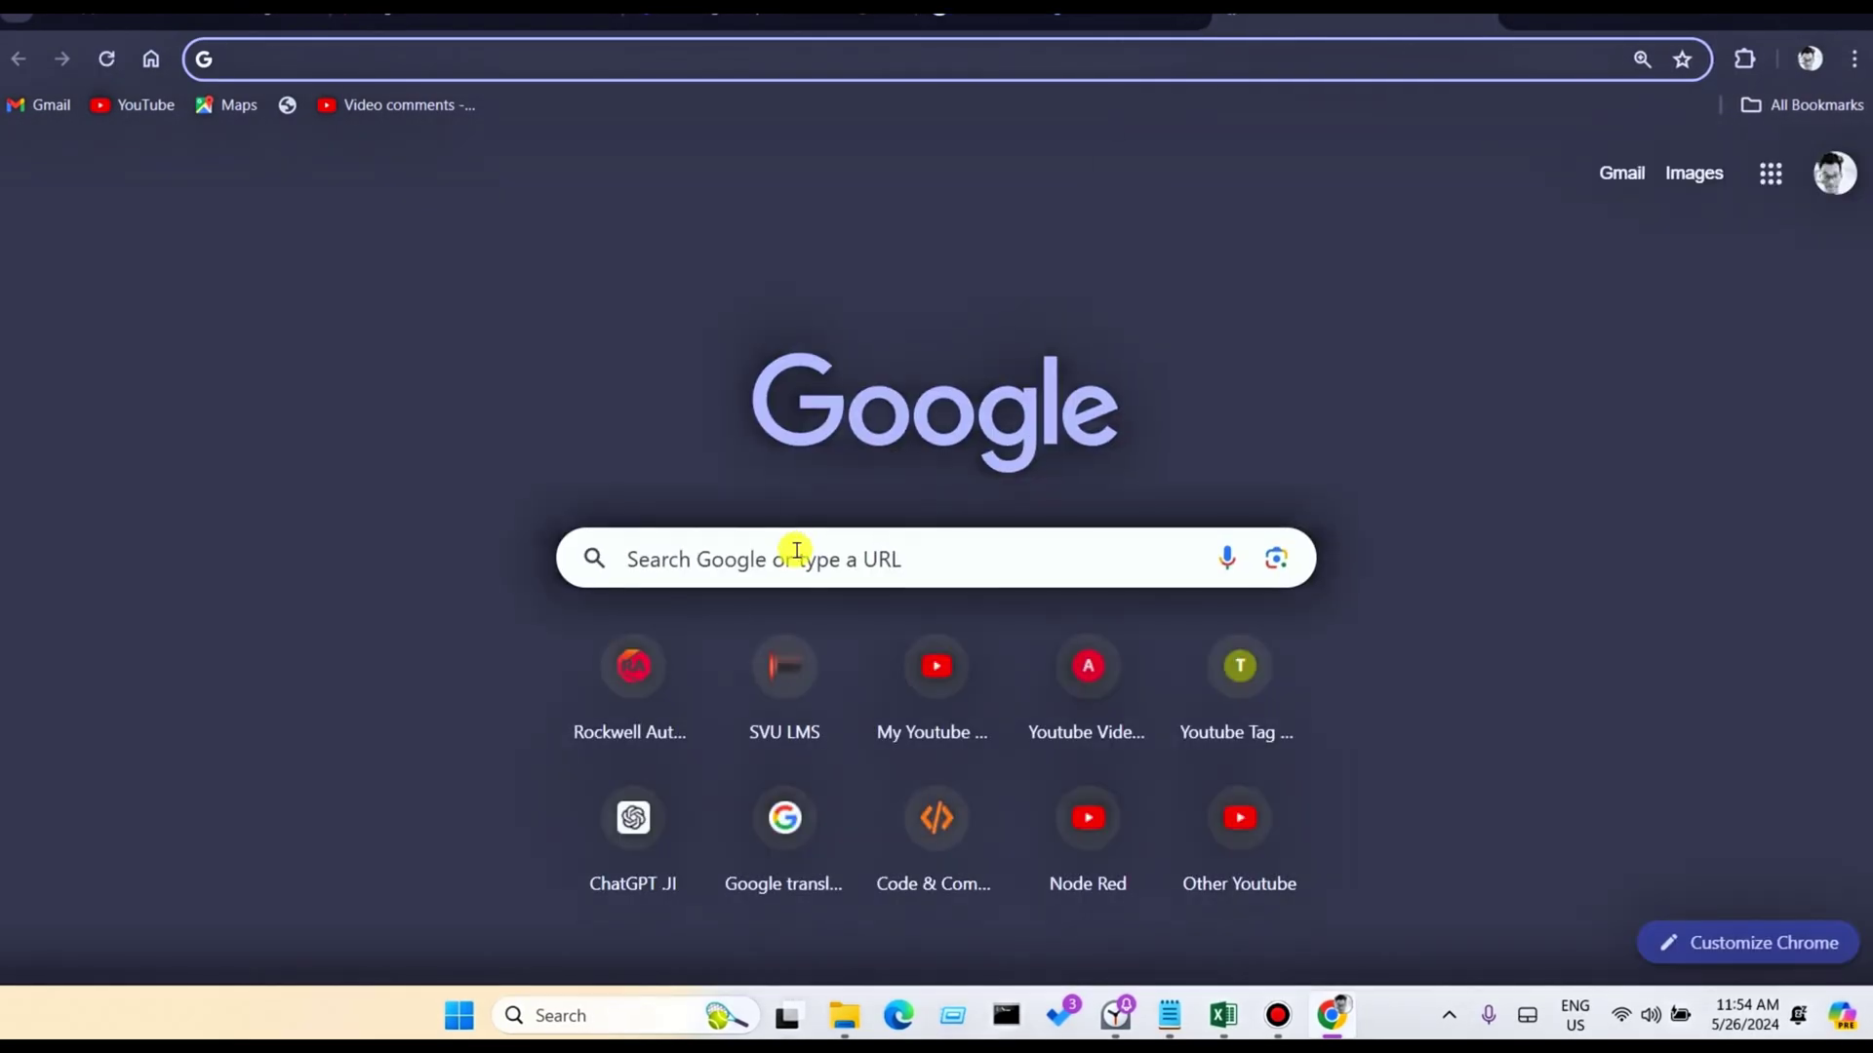
left_click(795, 554)
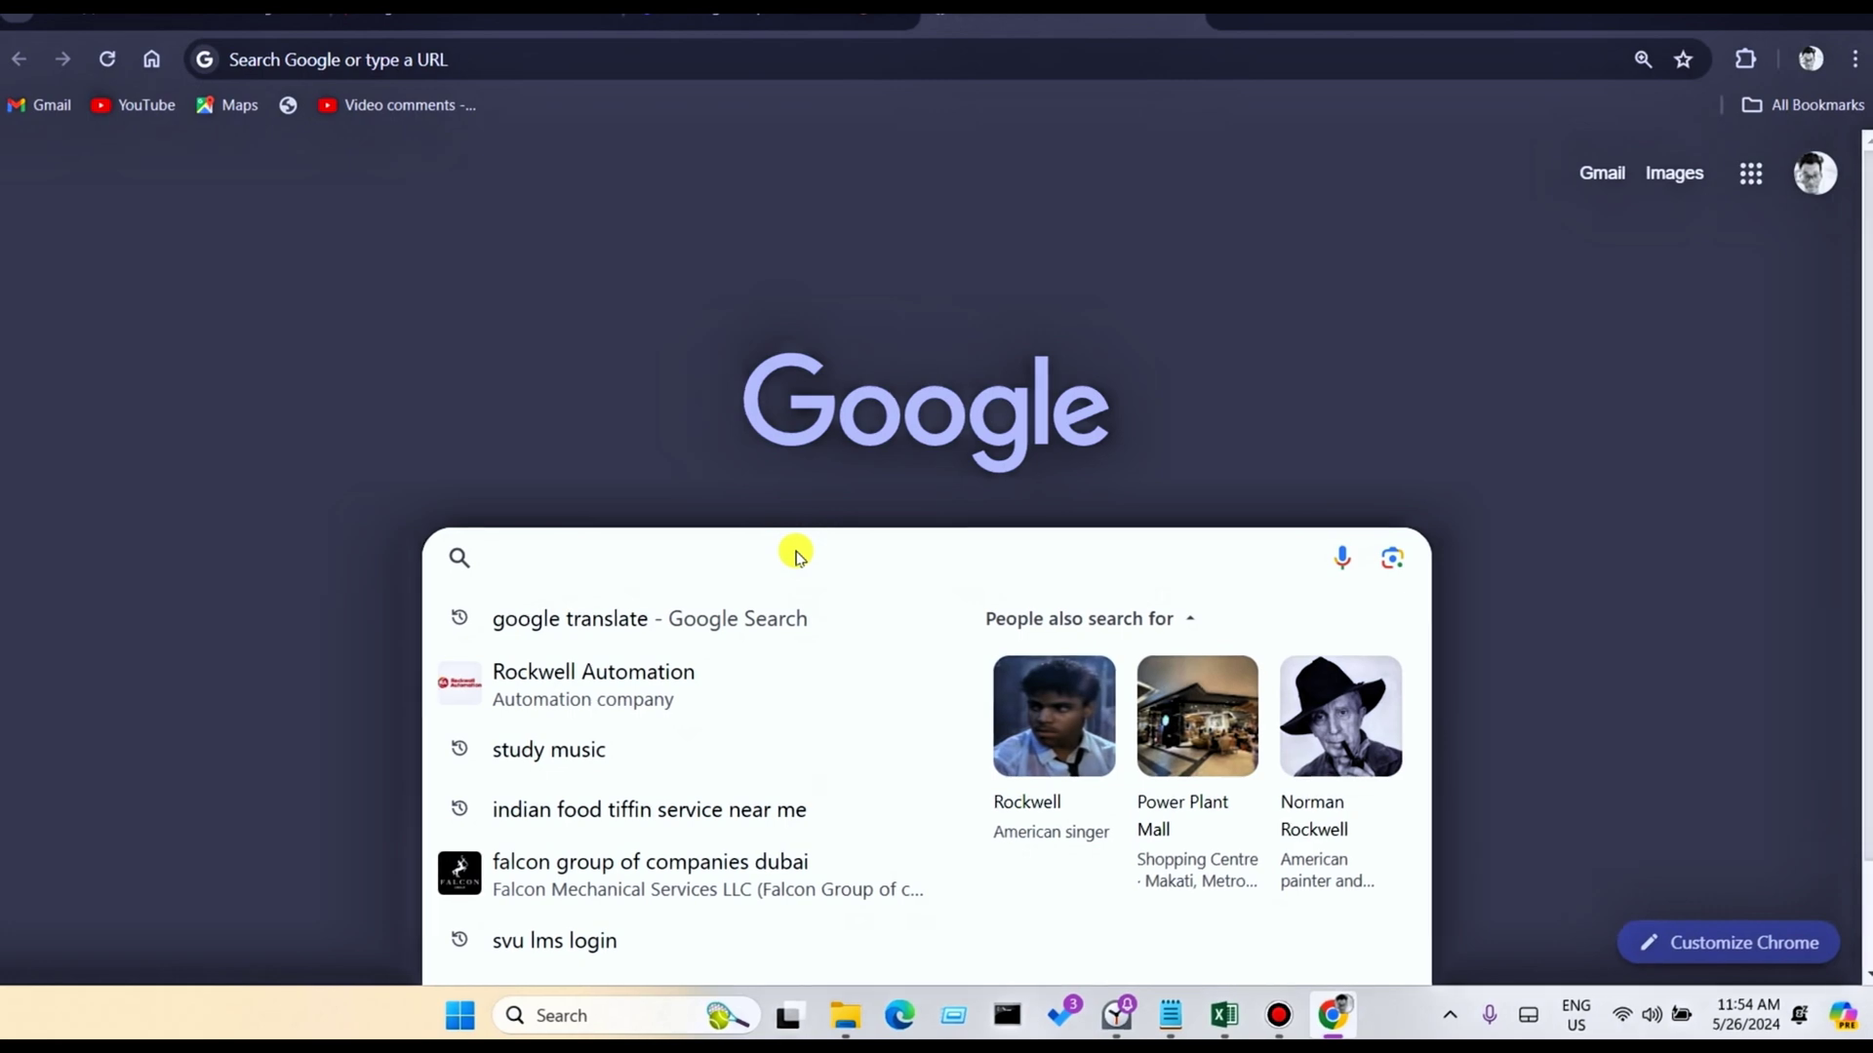
type("Roc")
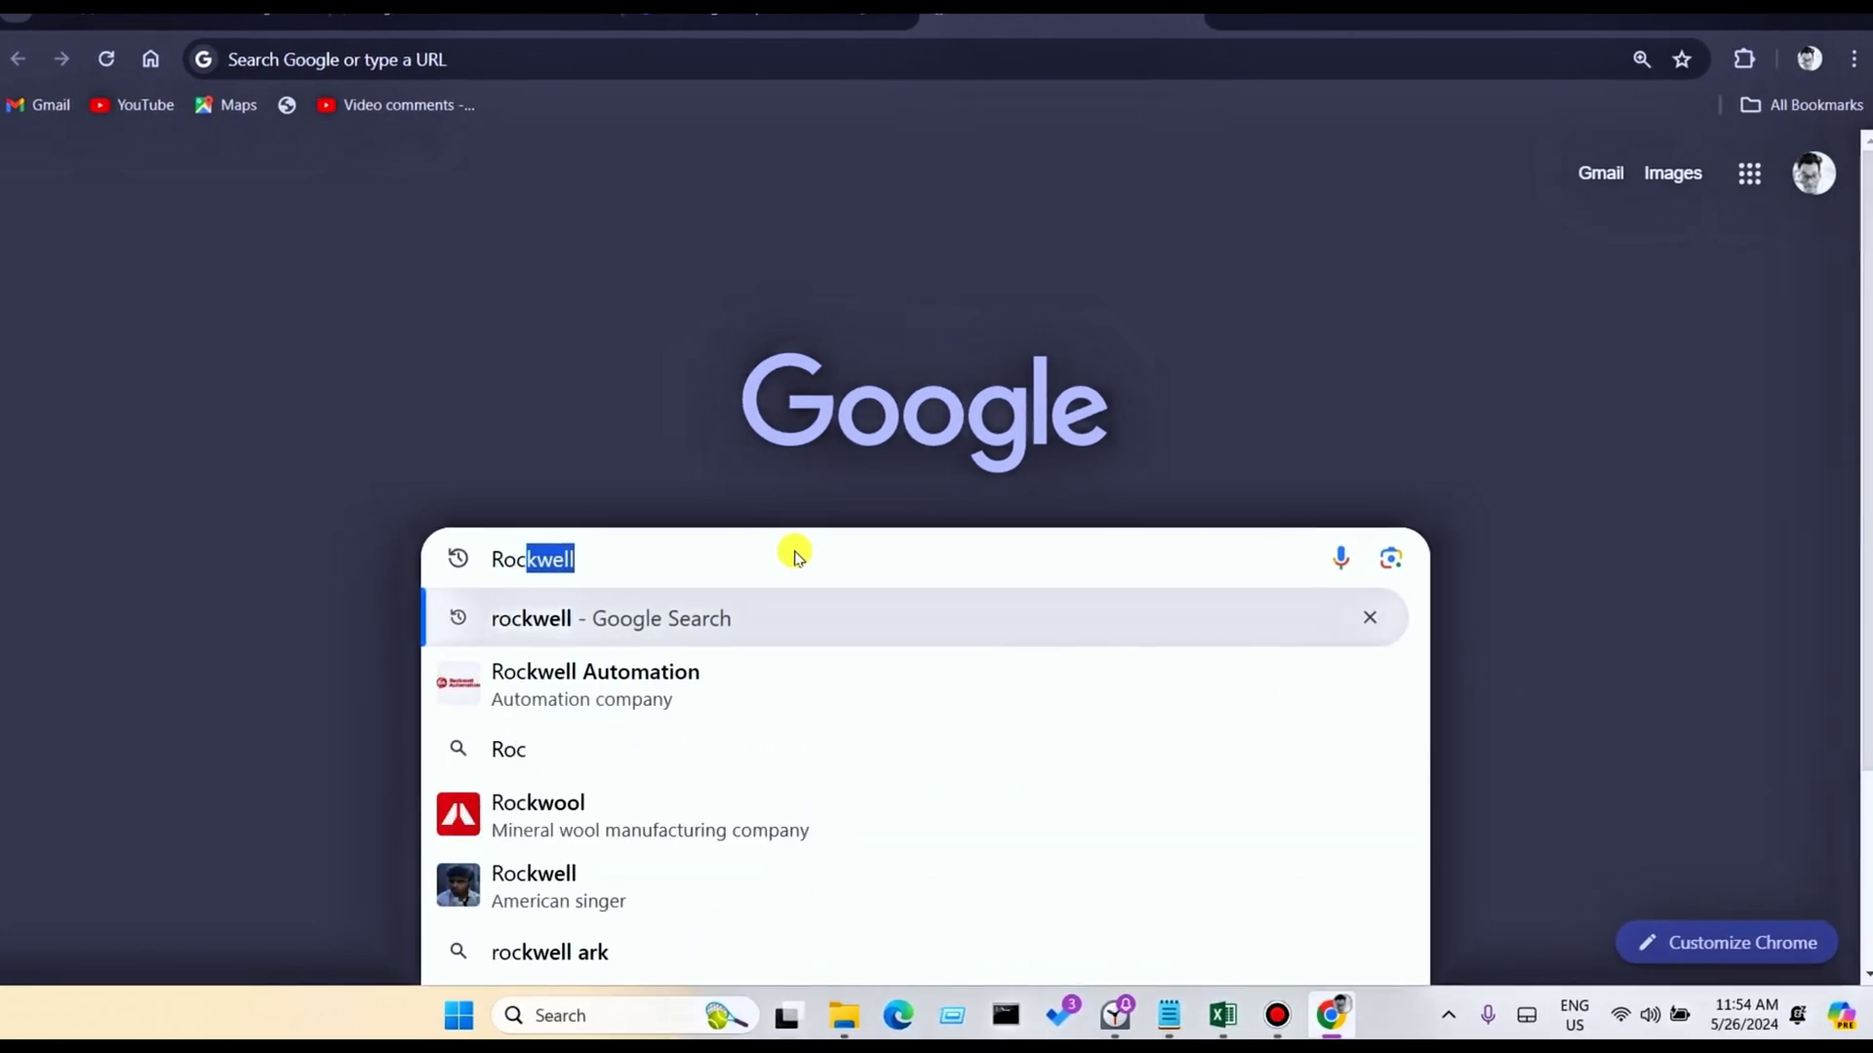
type("kwell ")
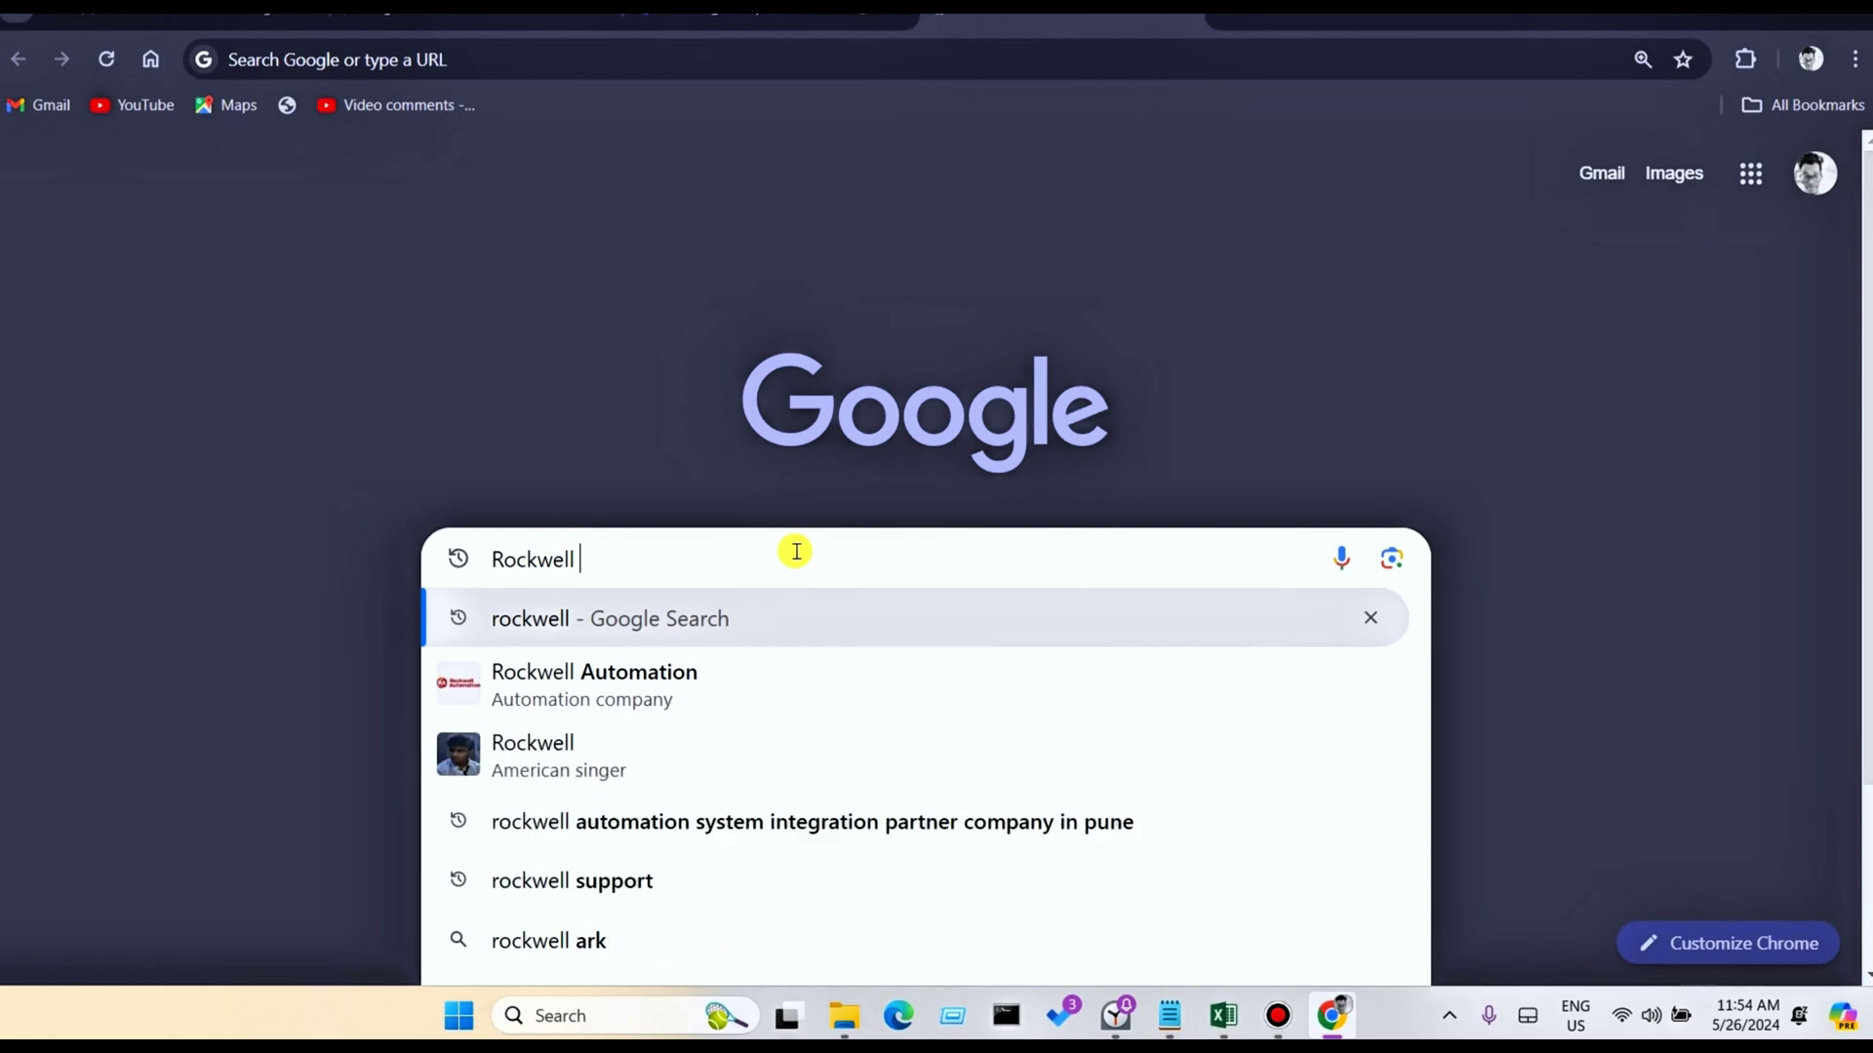
type("autom")
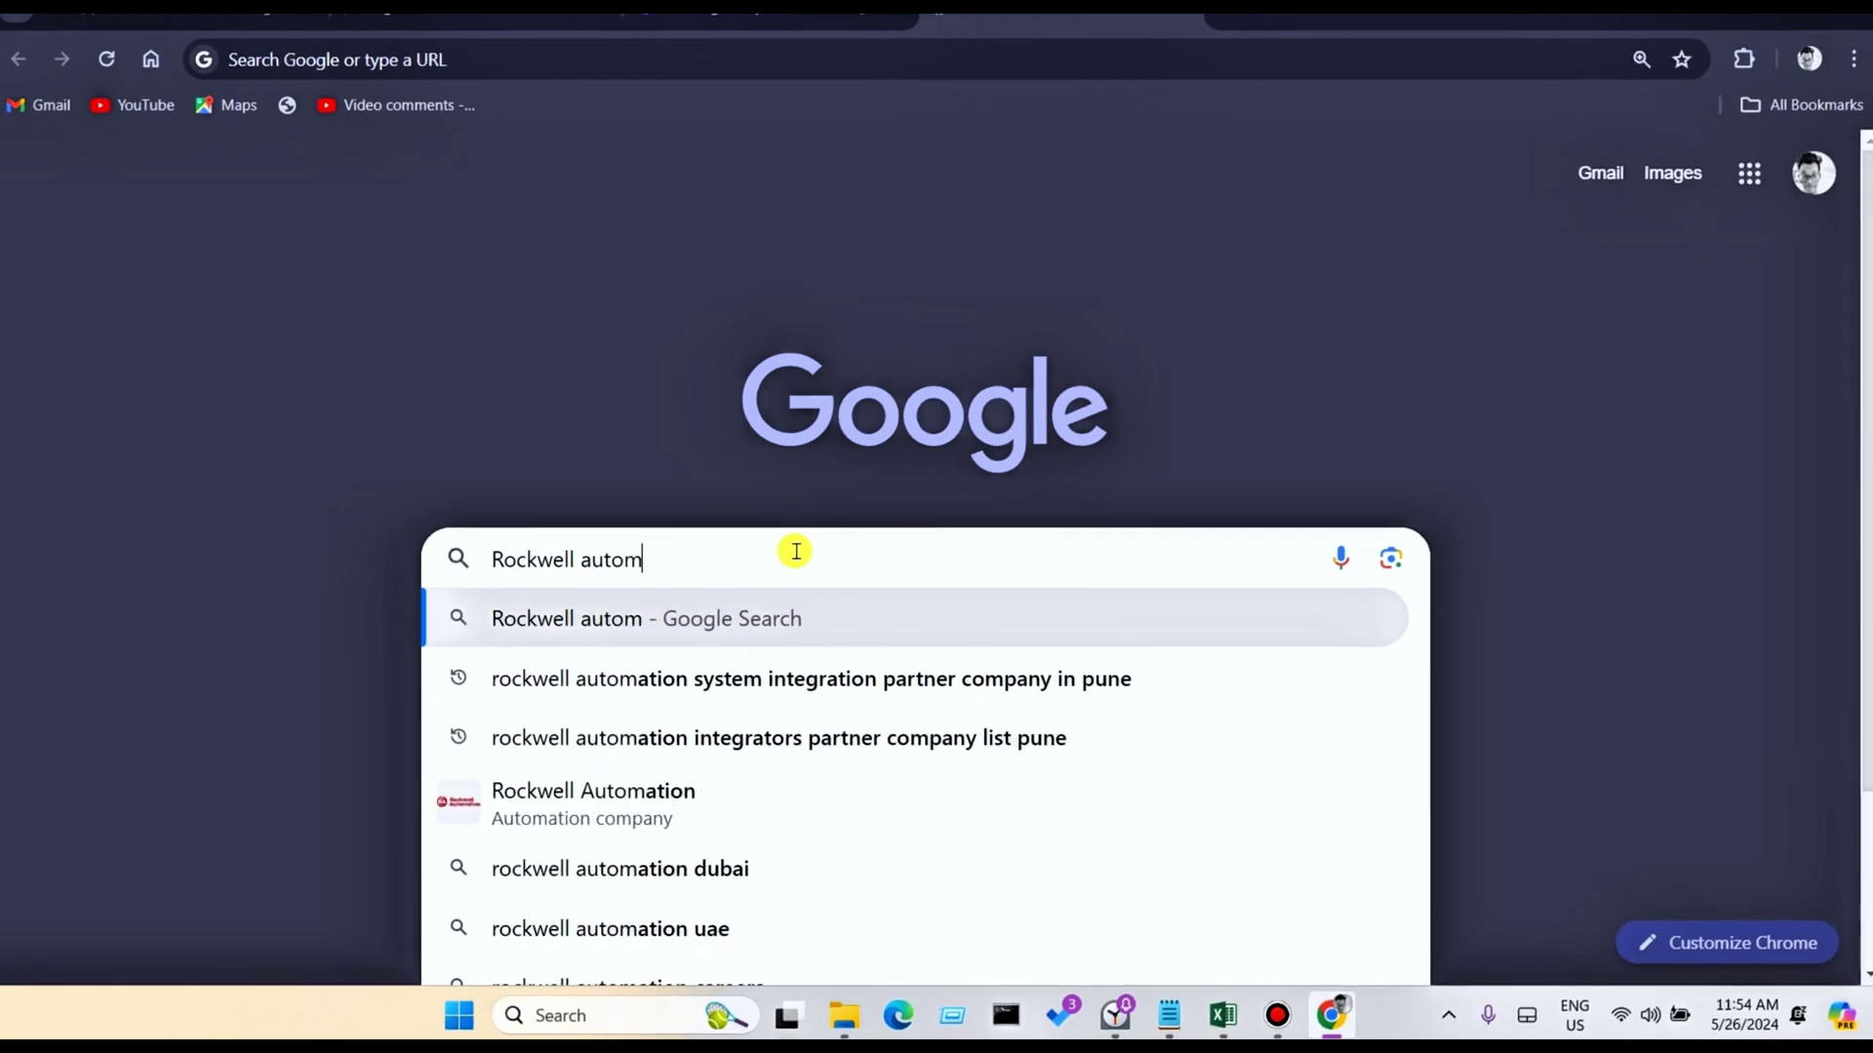
type("ation ")
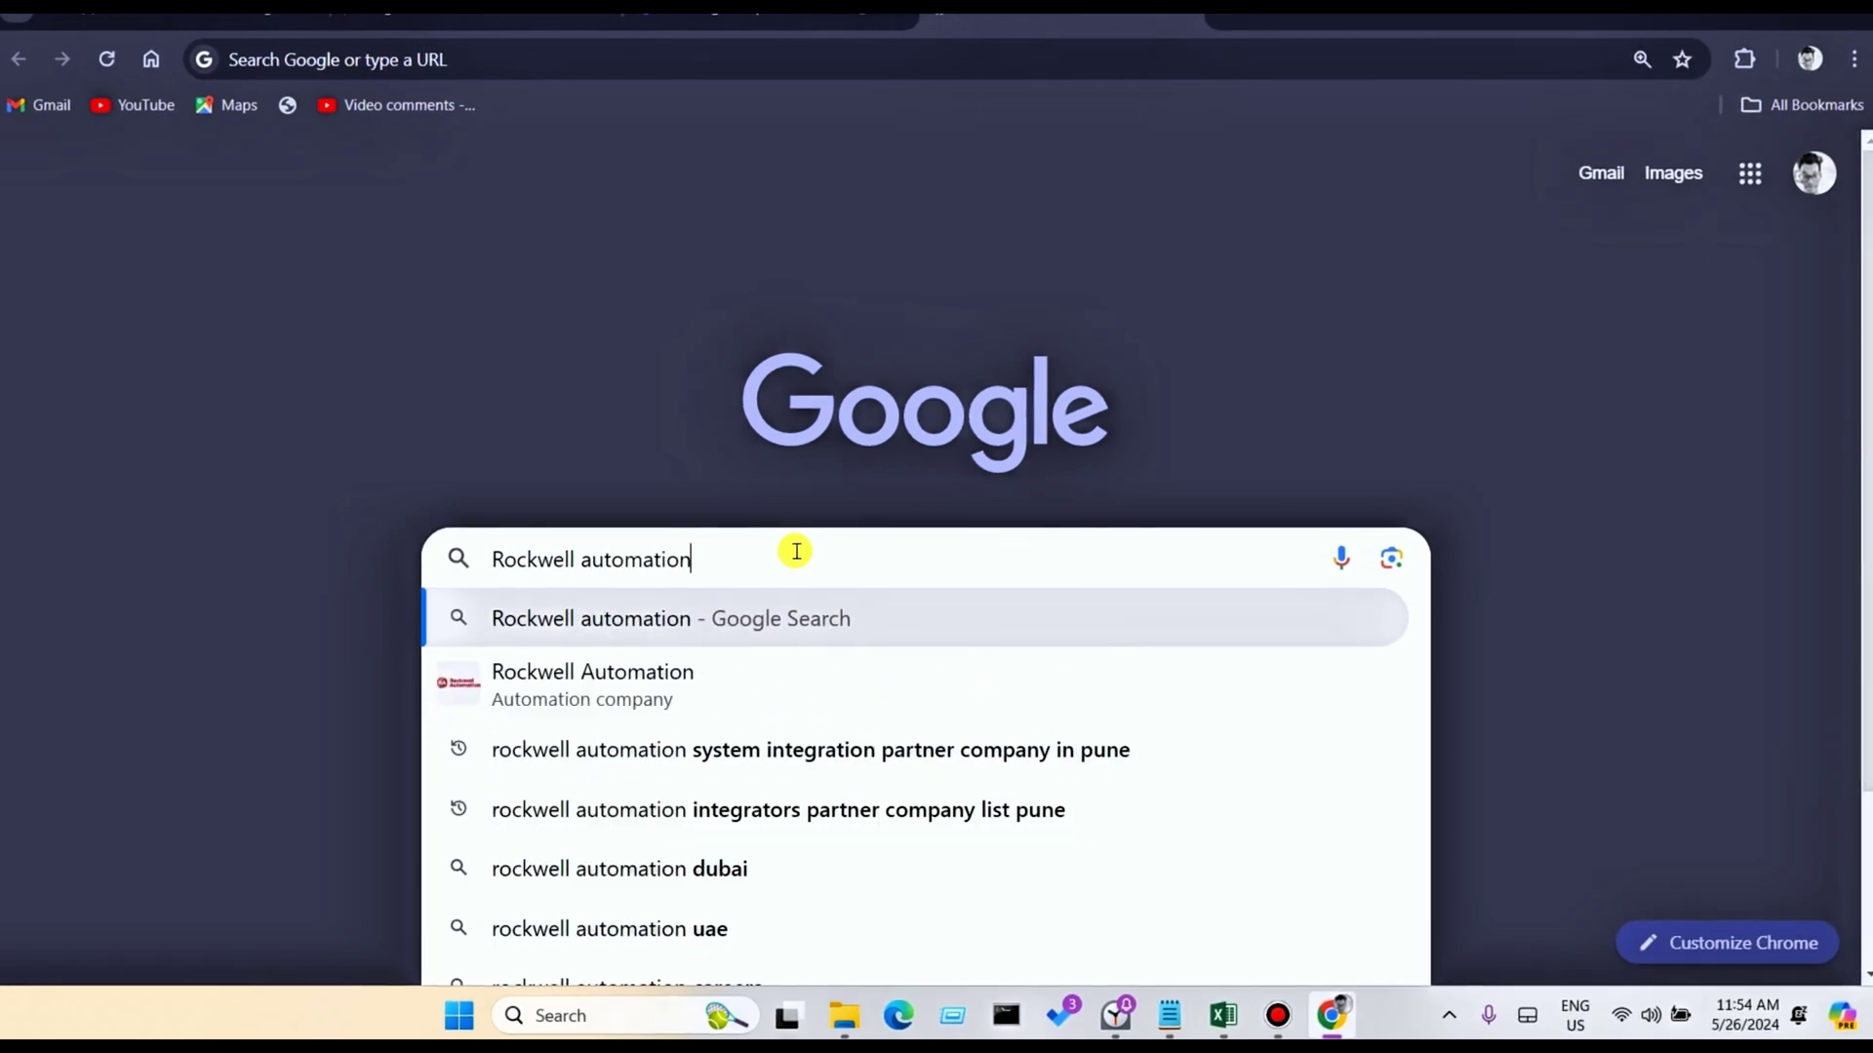
type("PCDC")
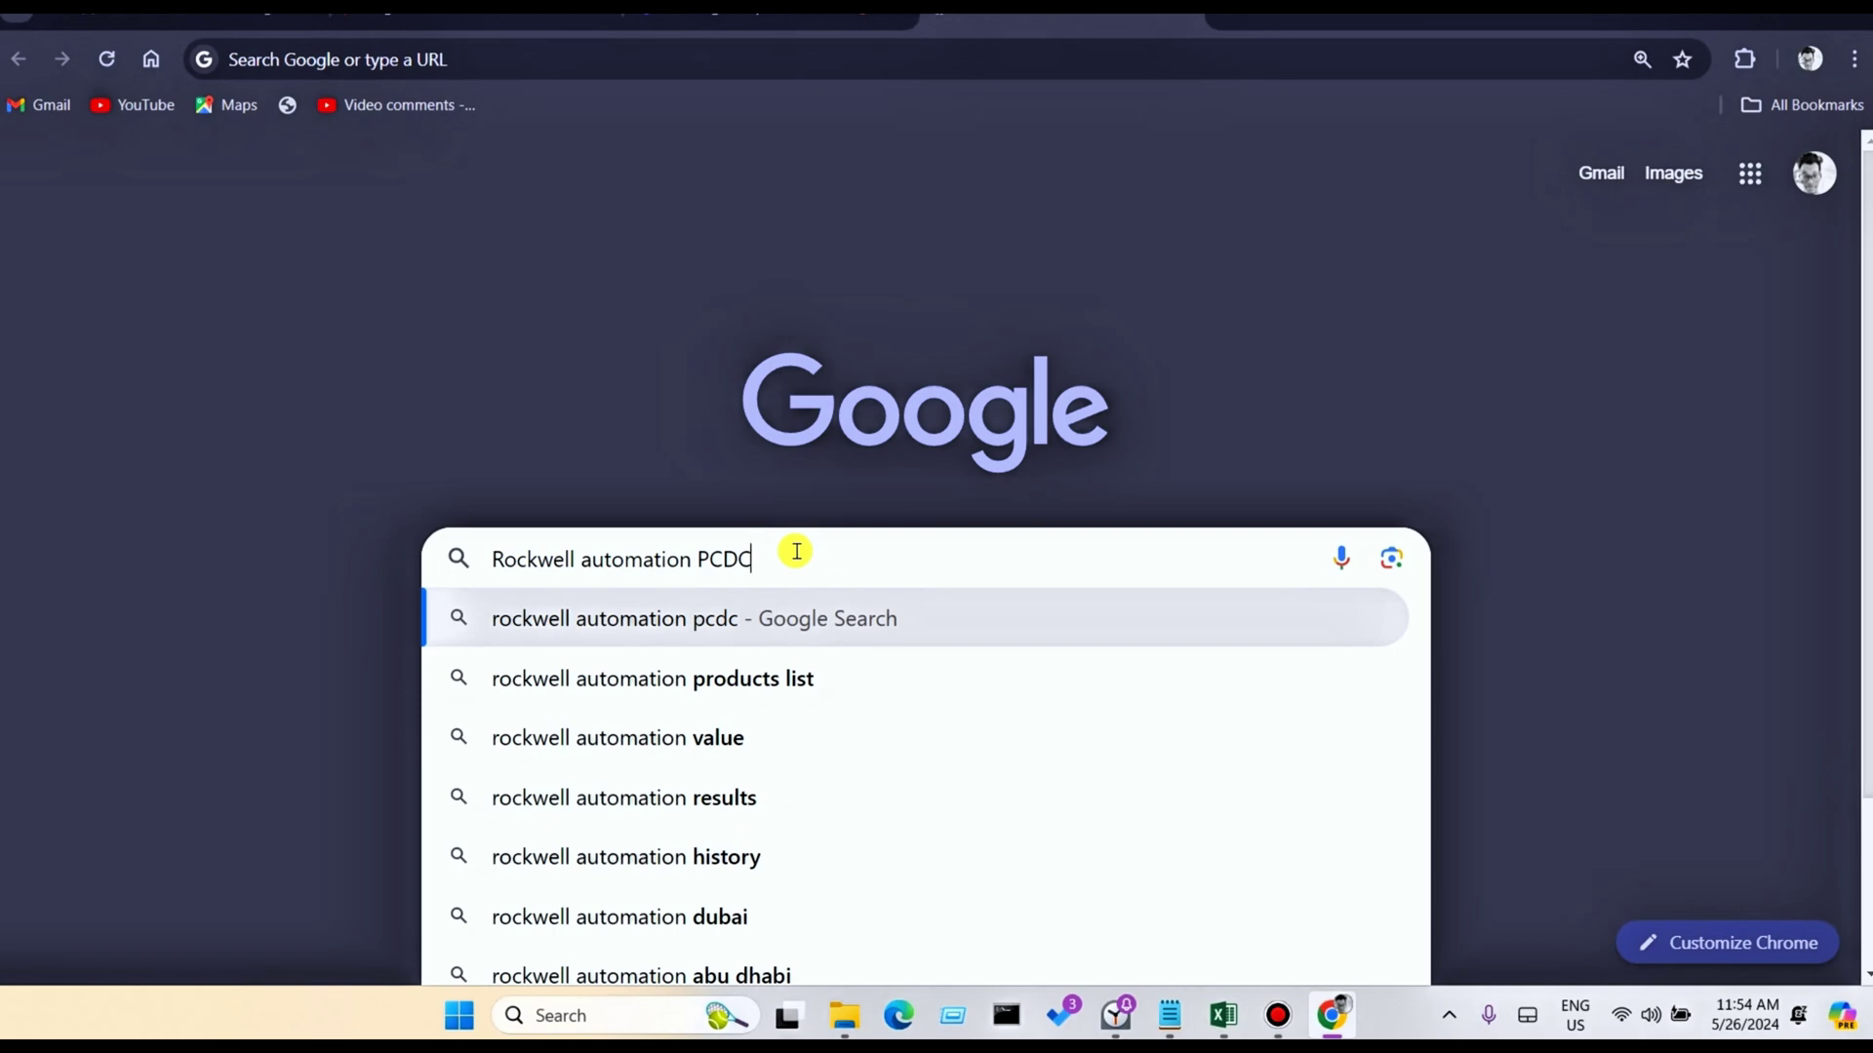
key("Return")
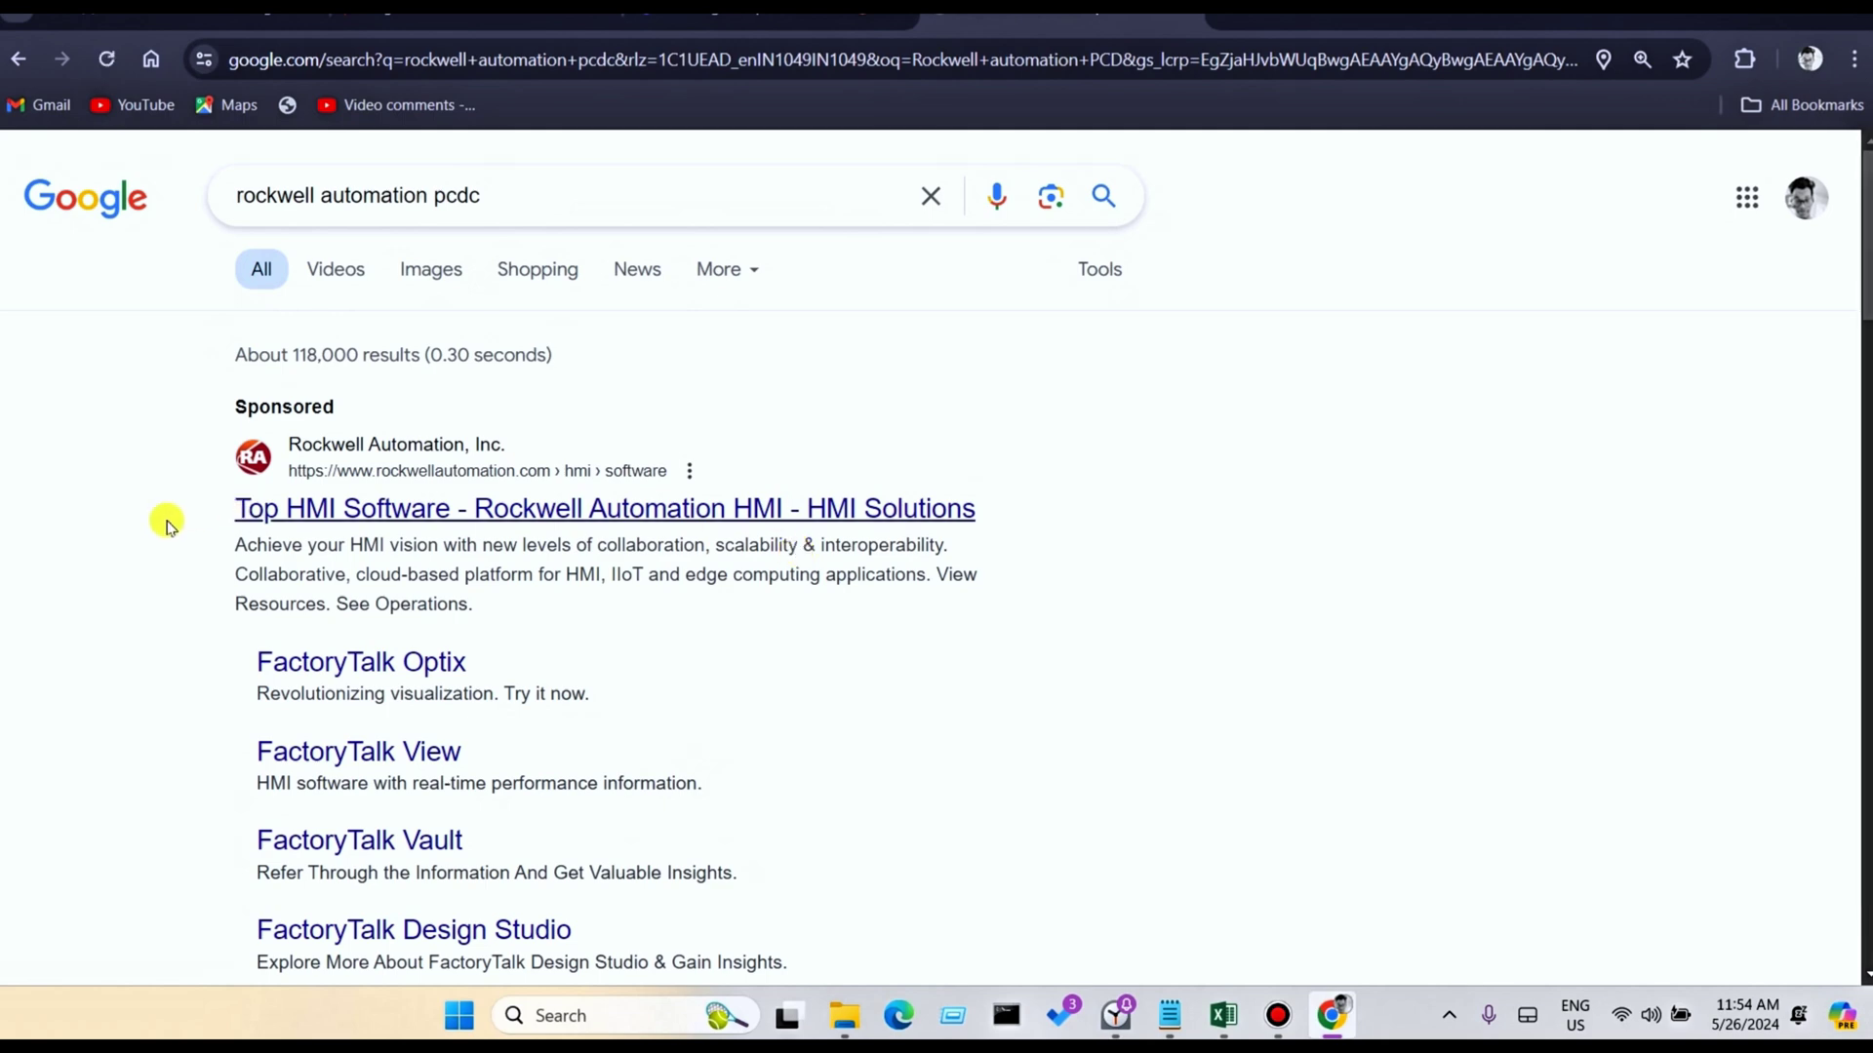
Step: Open the rockwellautomation.com 'Product Compatibility & Download Center' search result
scroll(390, 643, "down", 5)
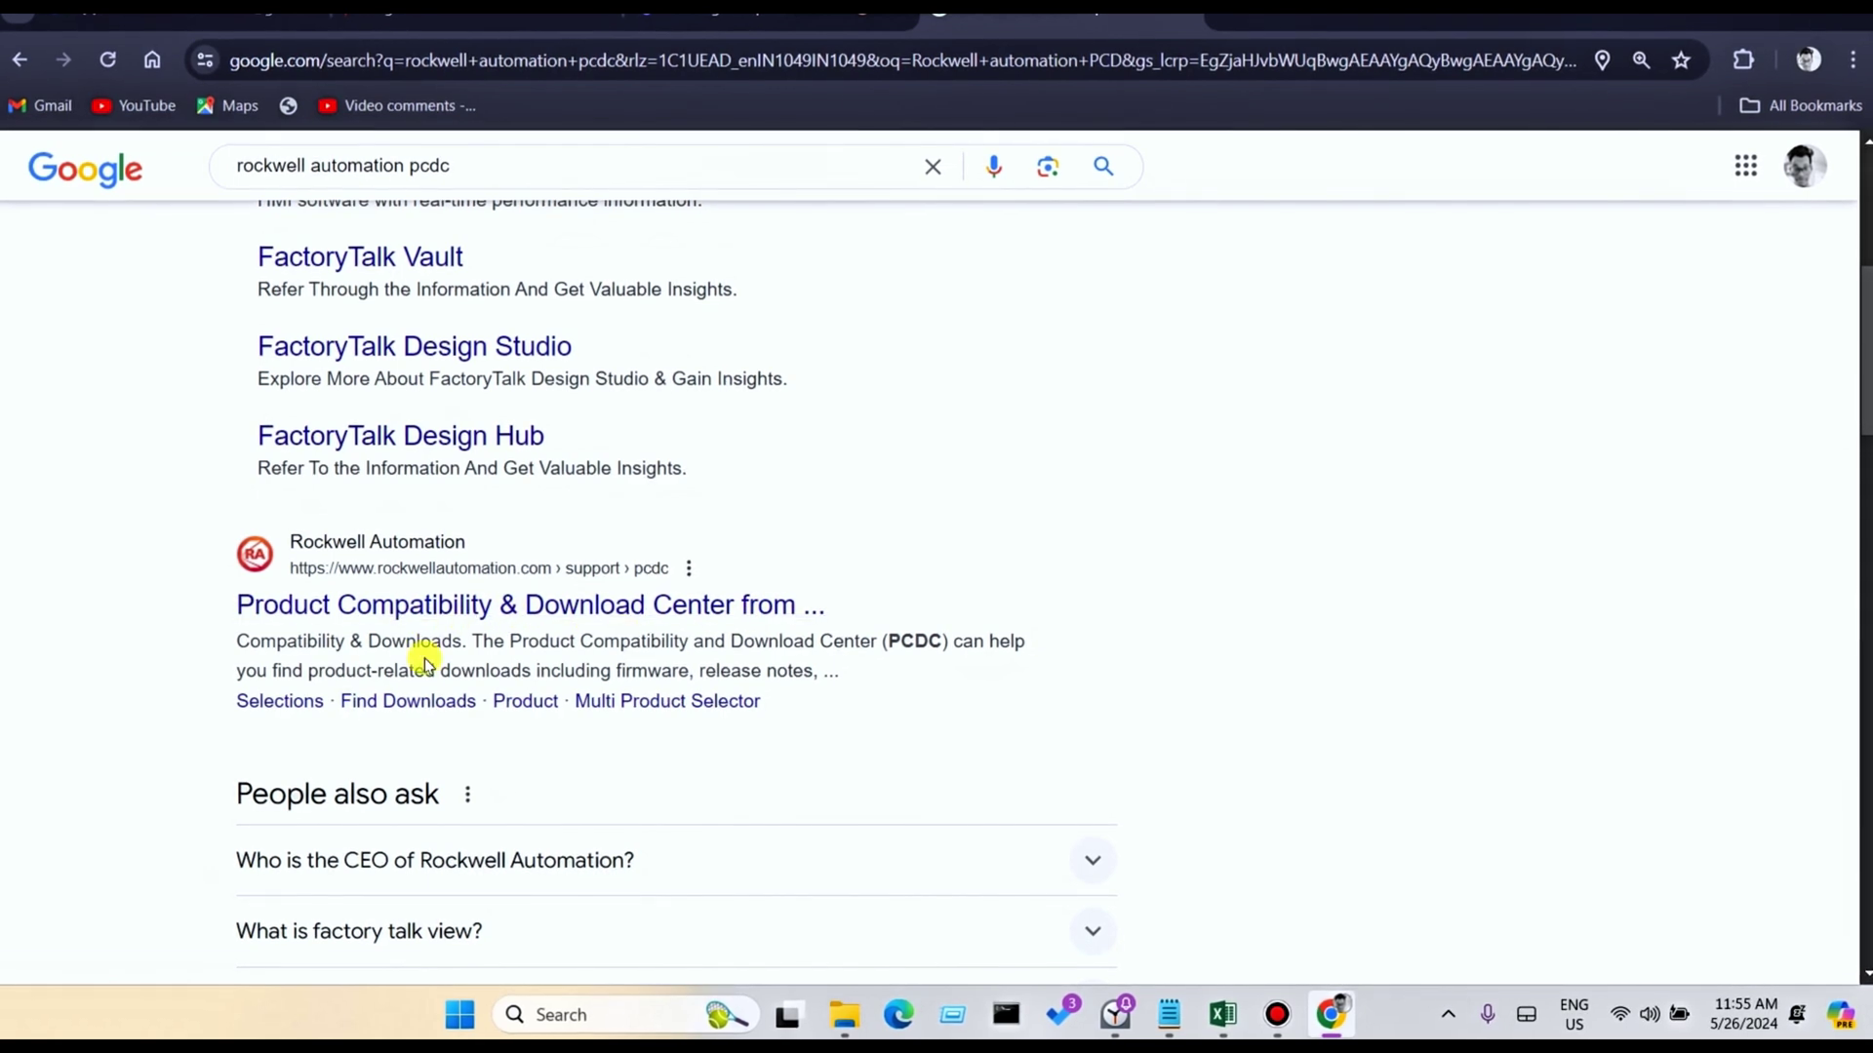
left_click_drag(250, 643, 850, 675)
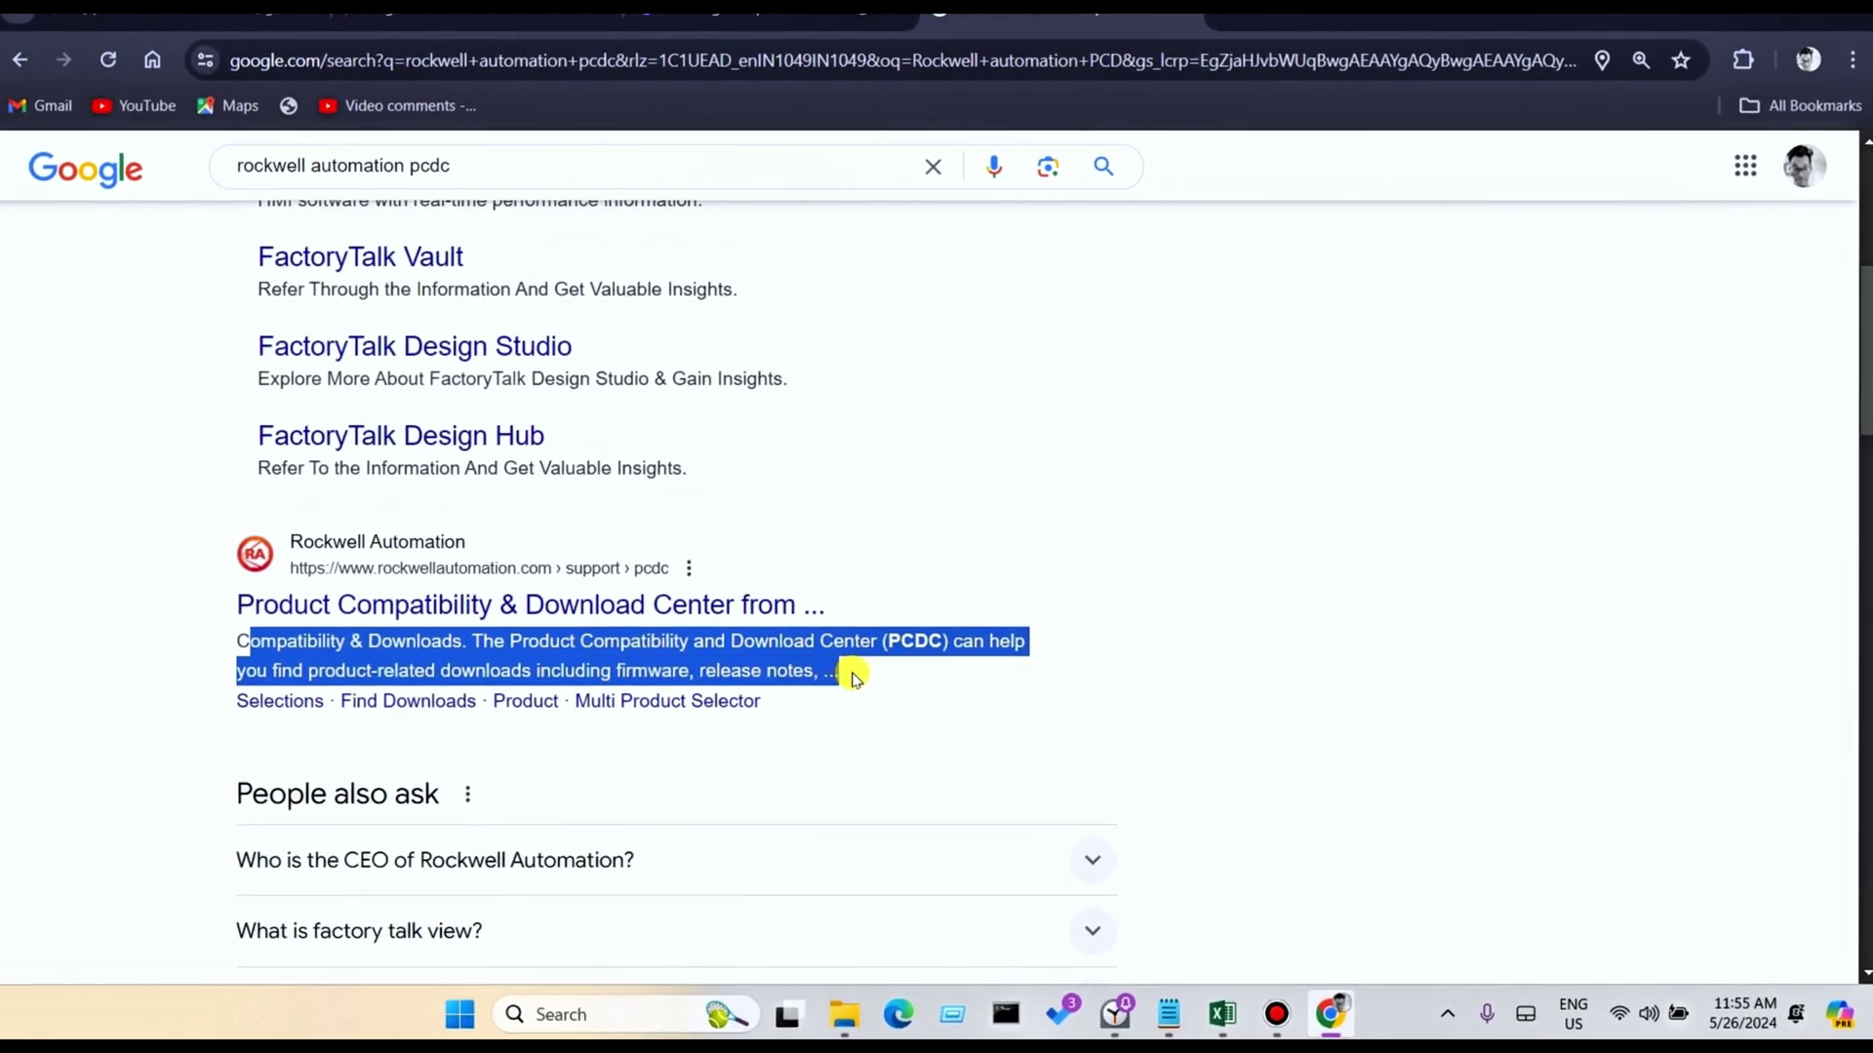
left_click(420, 614)
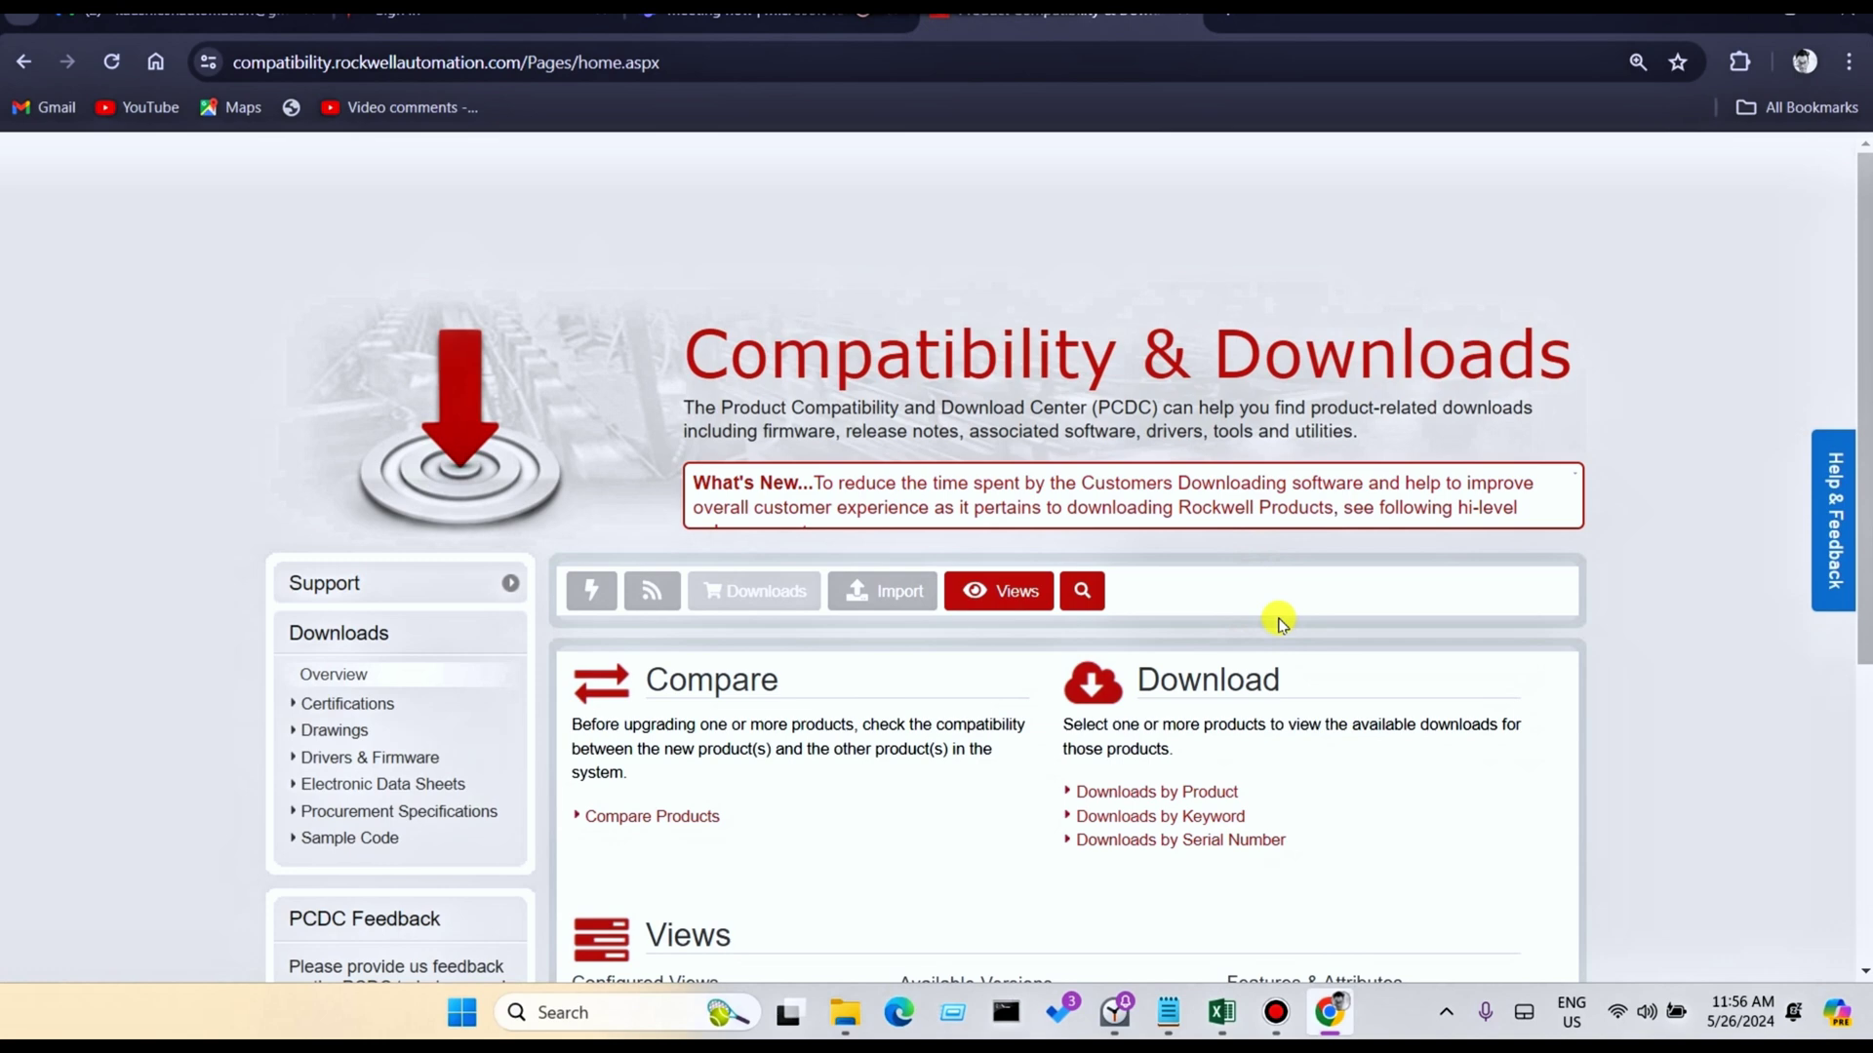
Step: Open 'Downloads by Product' under the PCDC Download section
left_click_drag(1063, 725, 1504, 725)
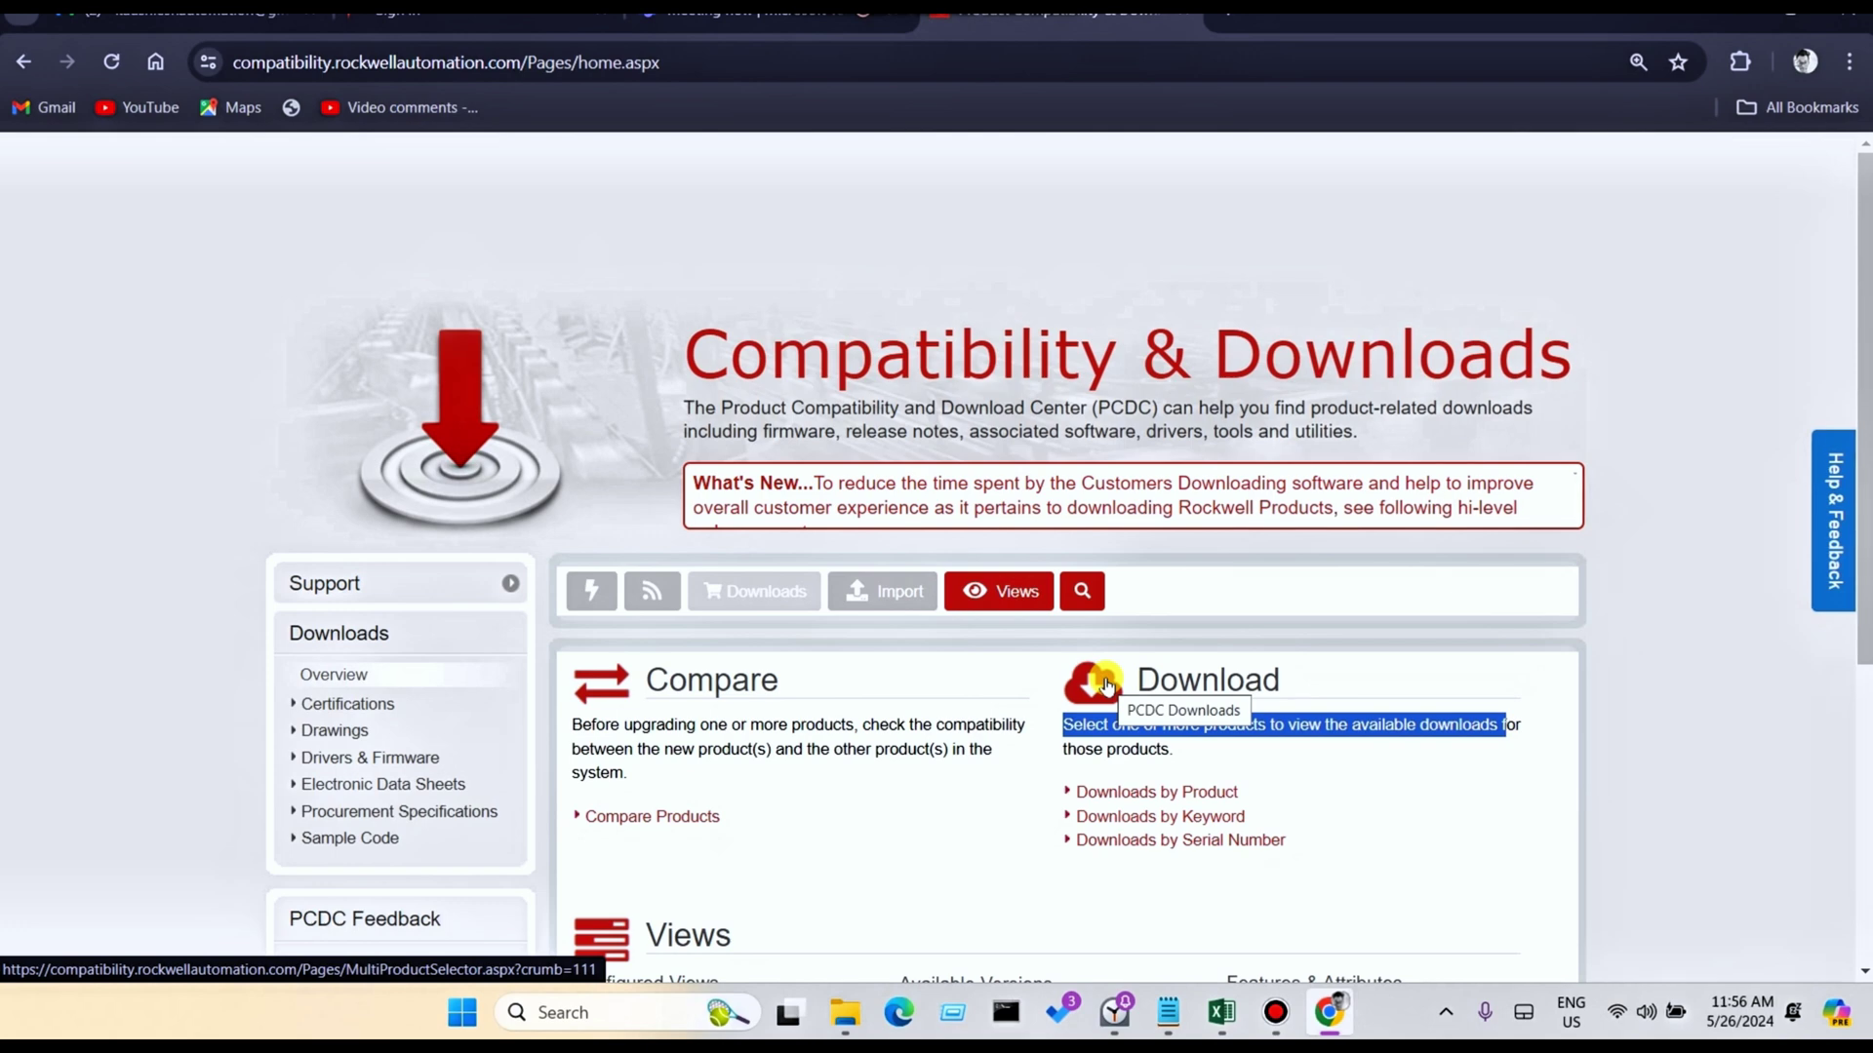
left_click(1139, 724)
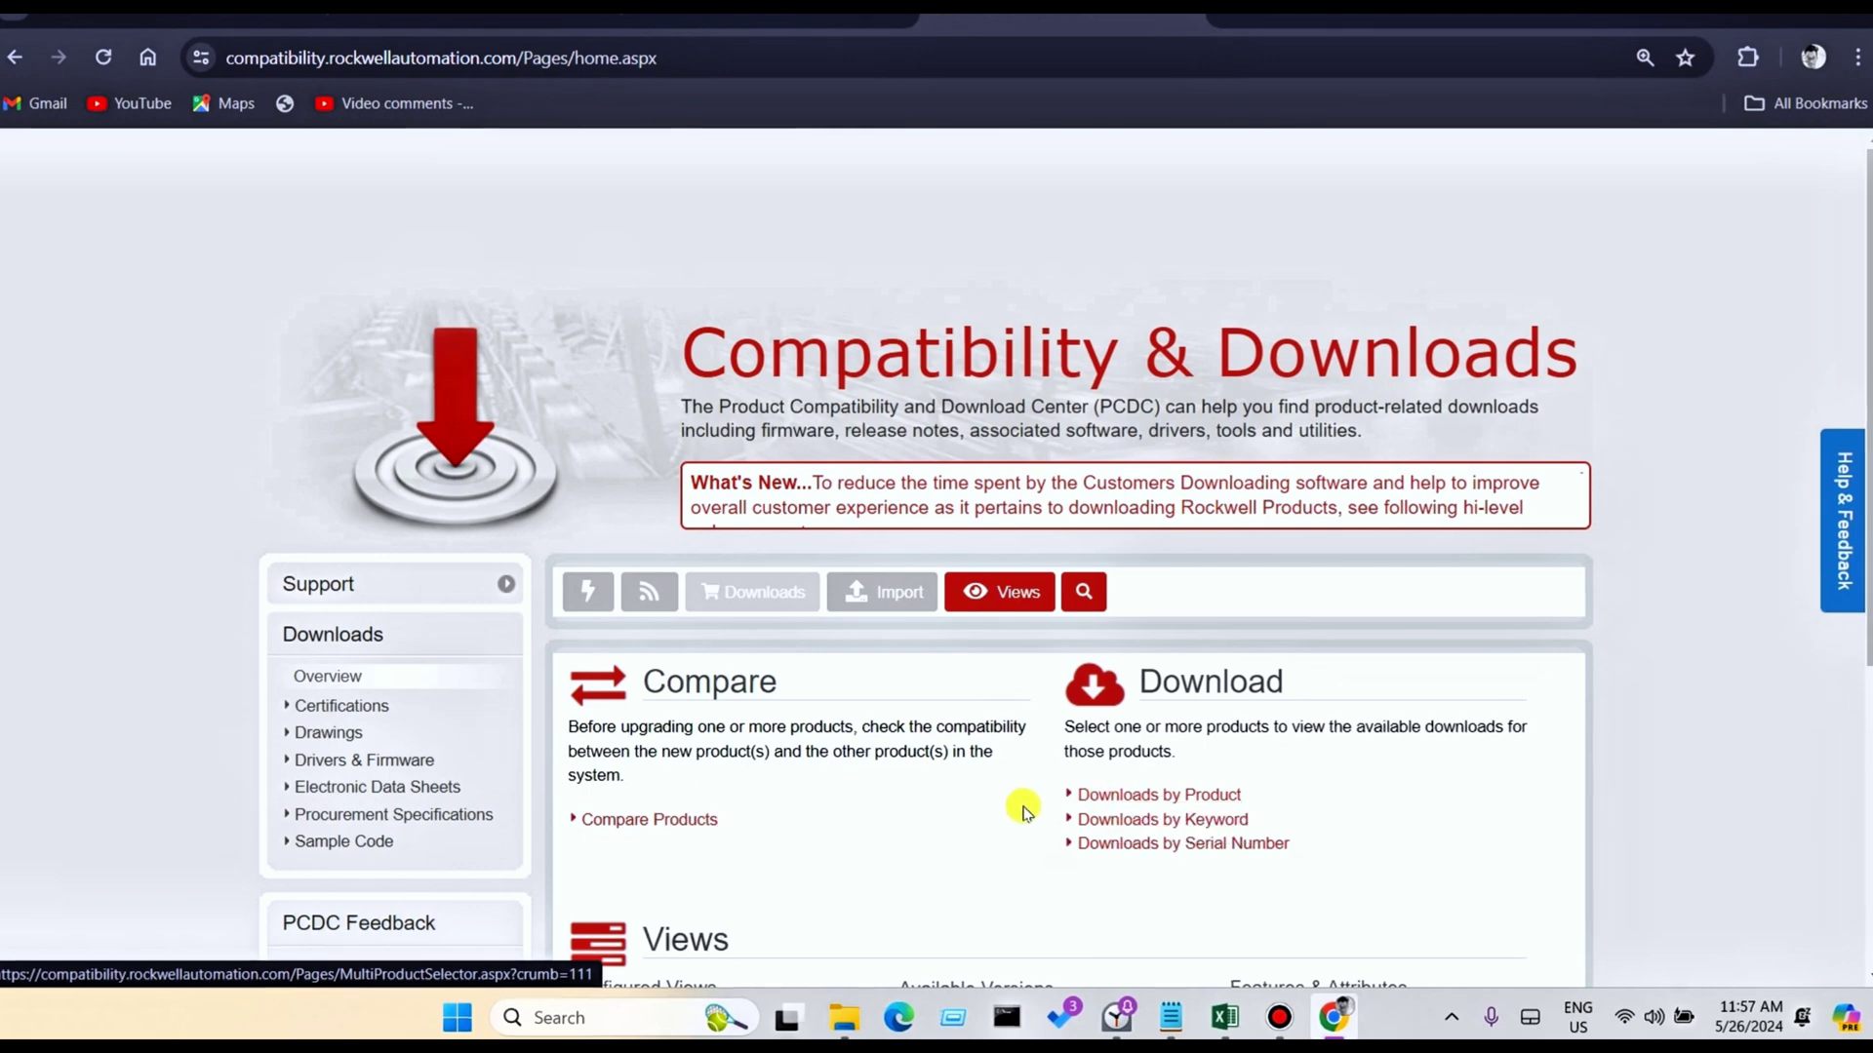
left_click(1167, 794)
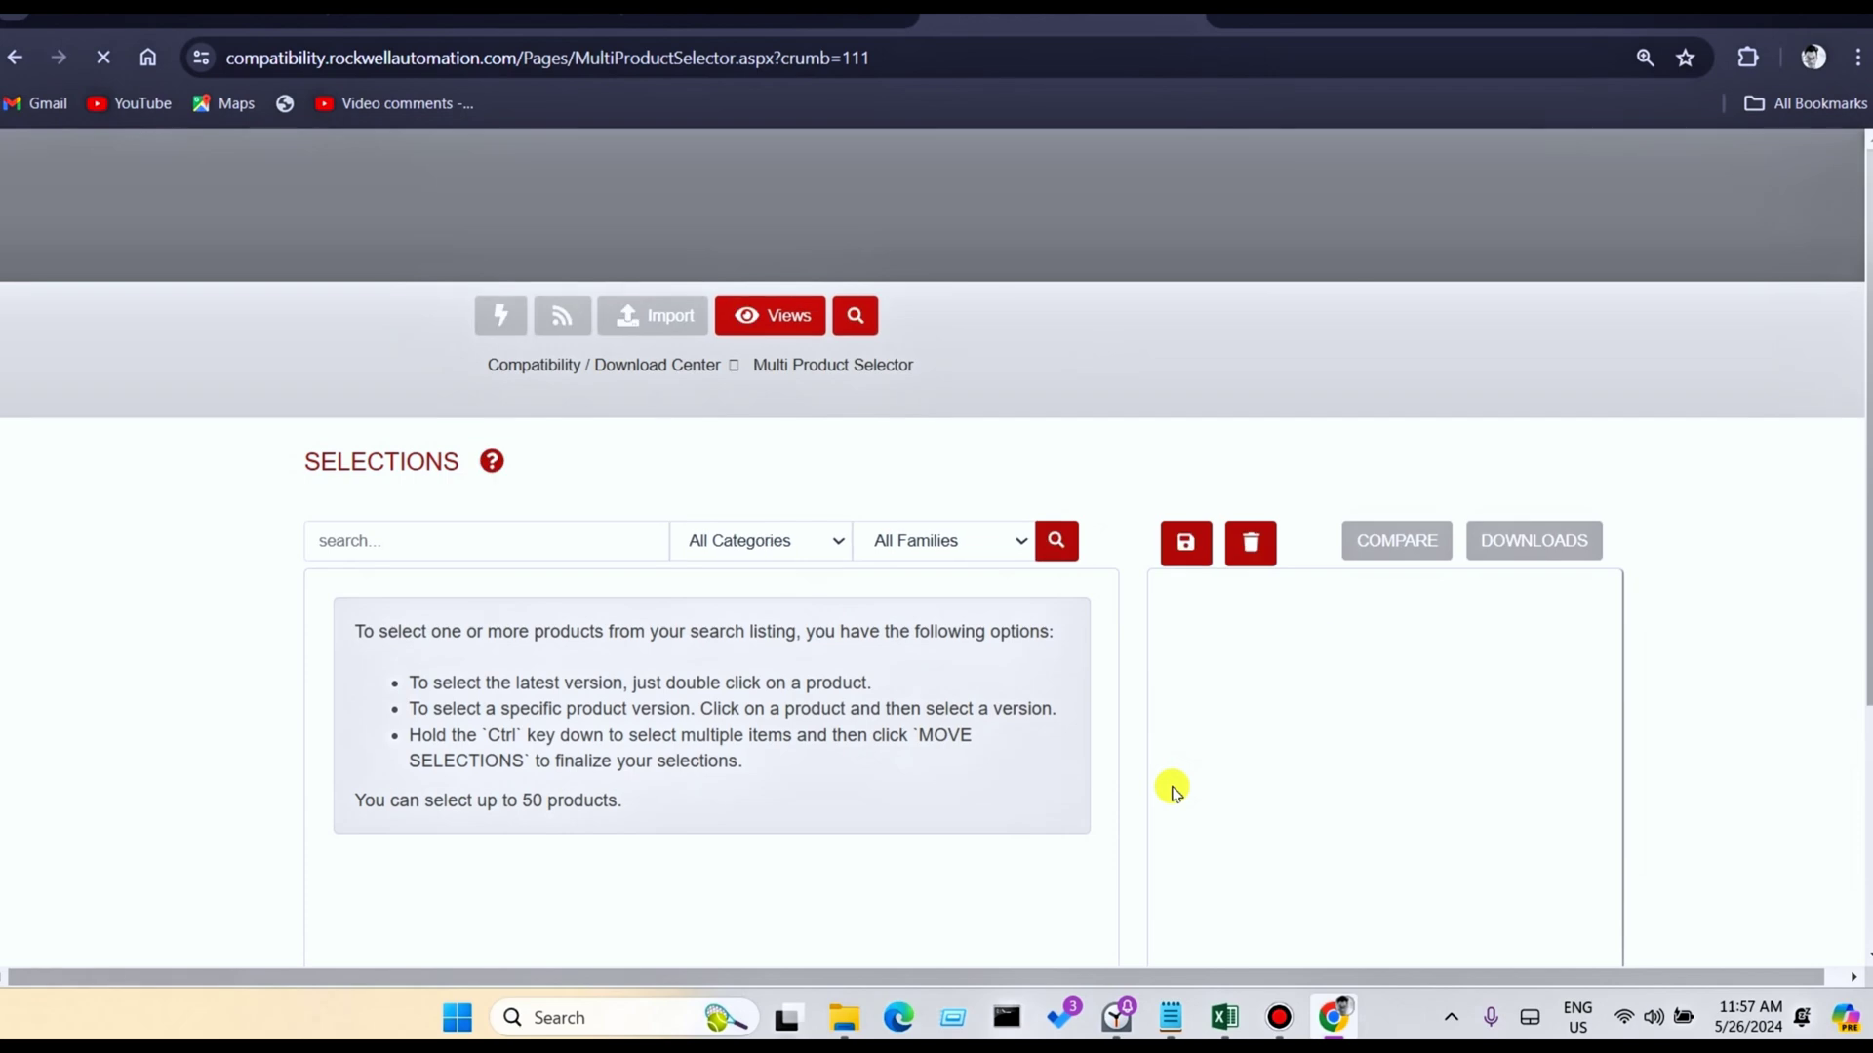
Step: Search for and pick FactoryTalk View Site Edition as the product
left_click(455, 547)
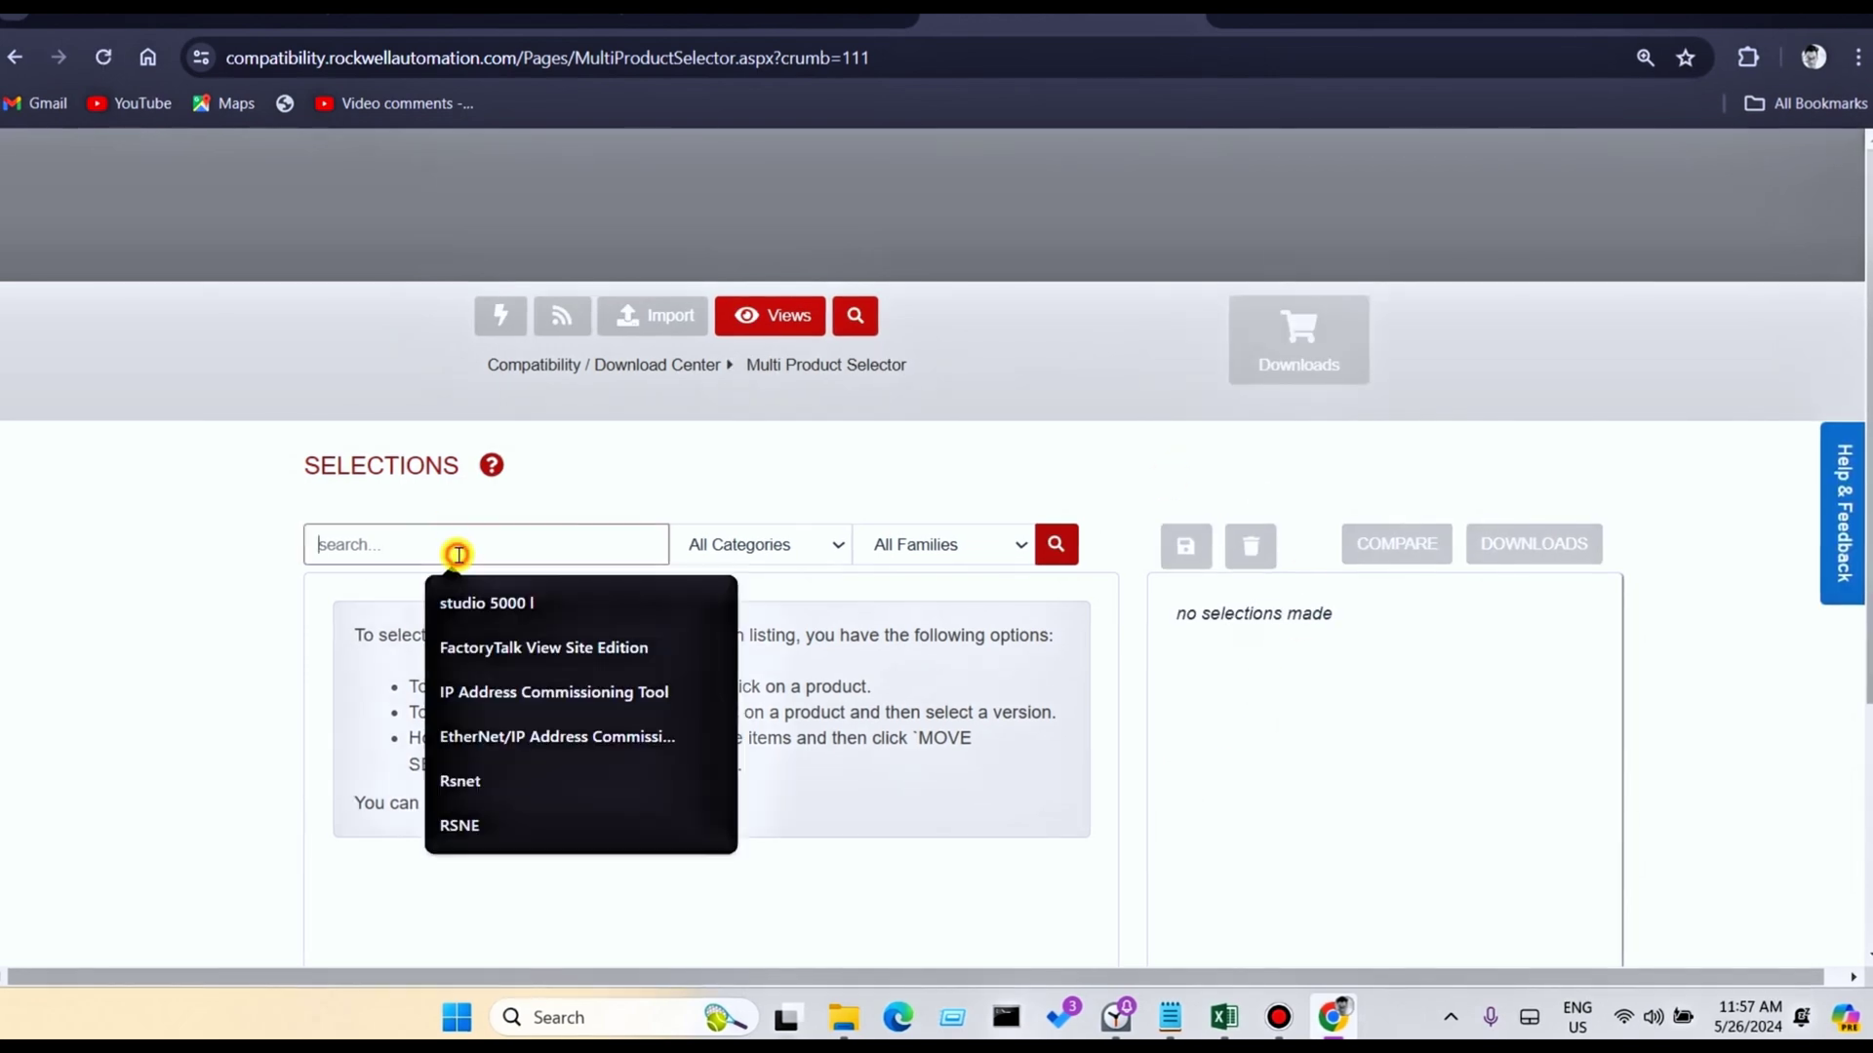
left_click(538, 647)
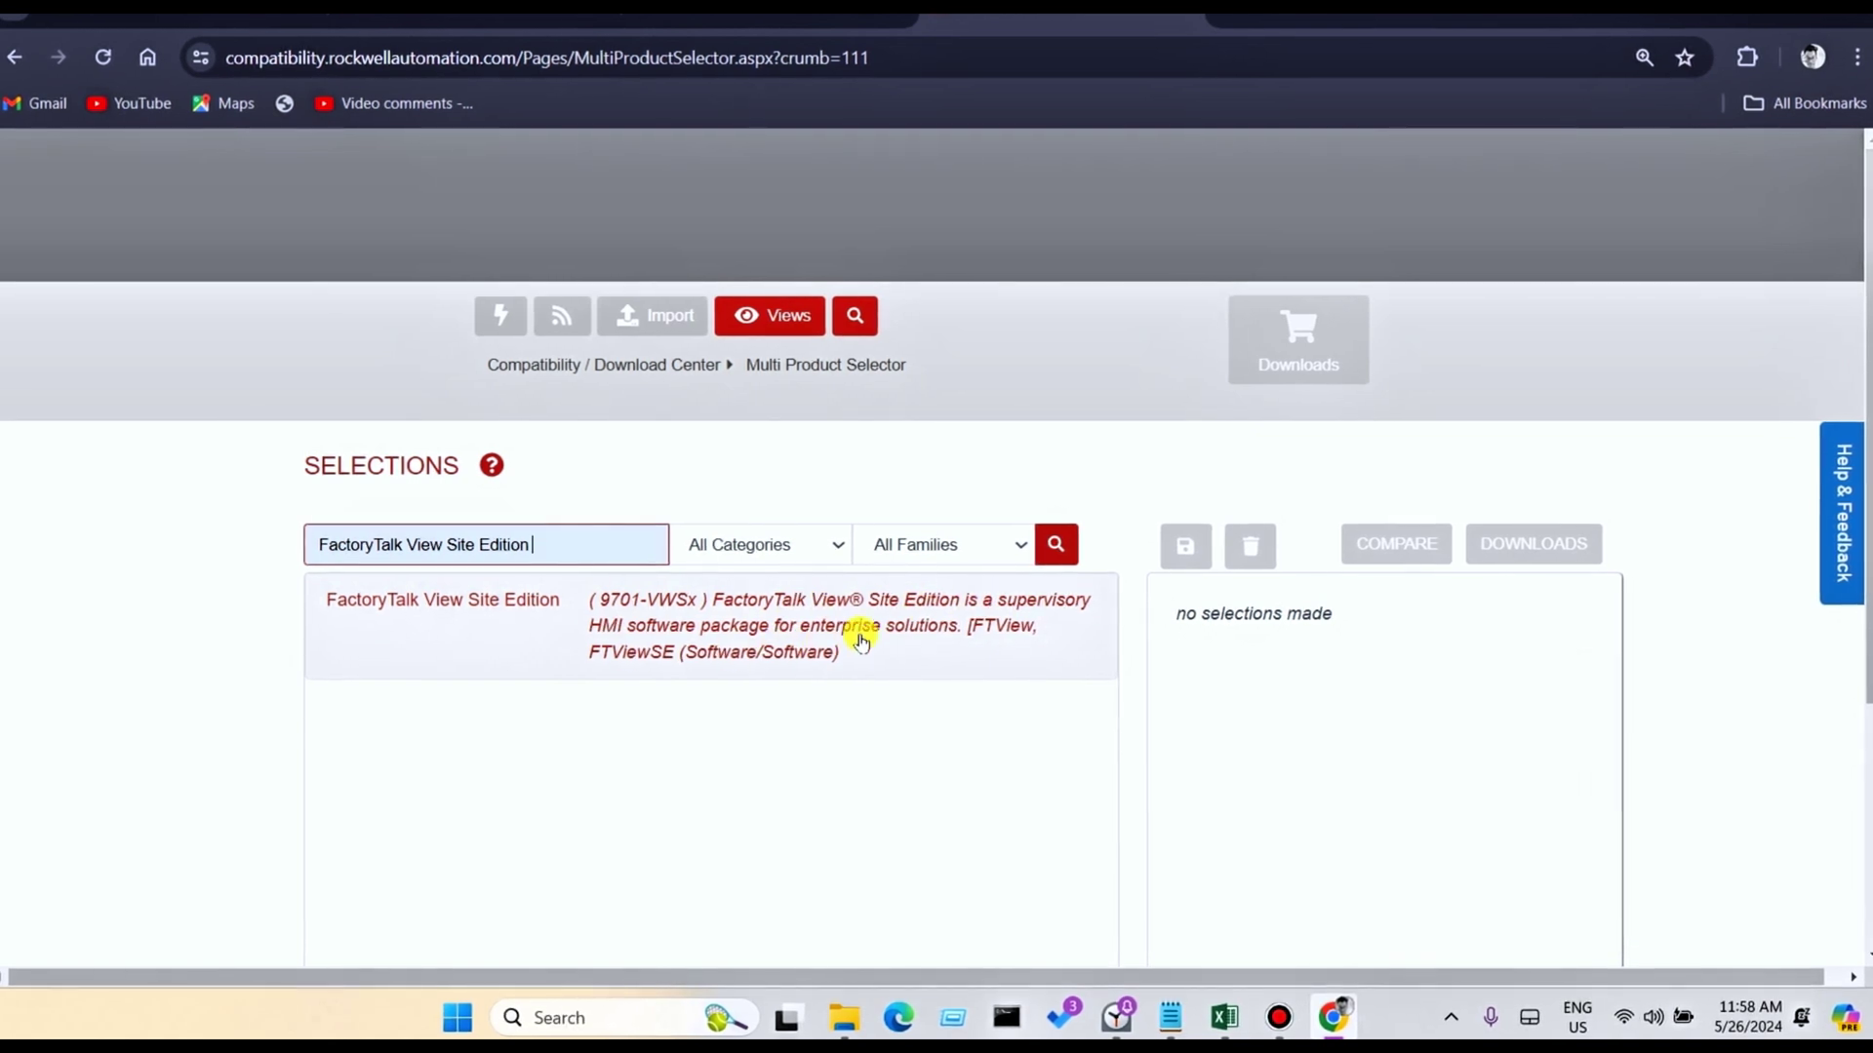
left_click(673, 629)
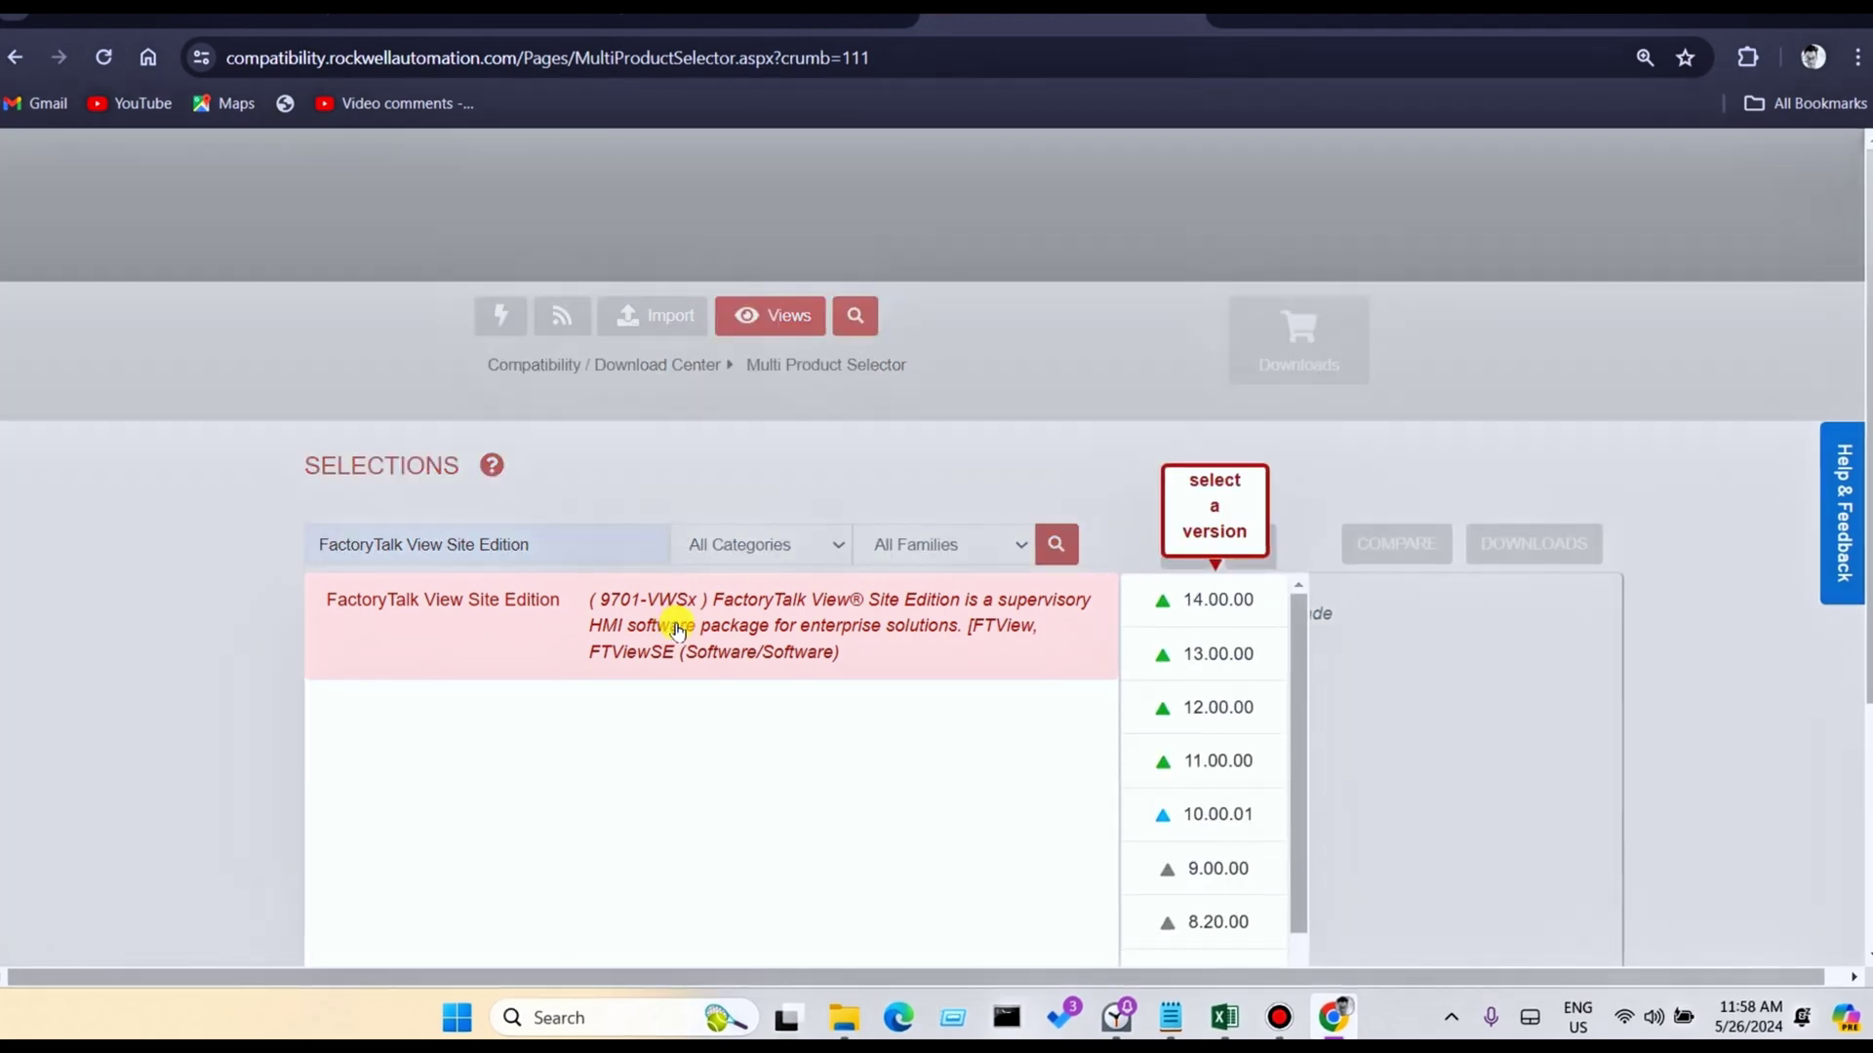
left_click(1243, 488)
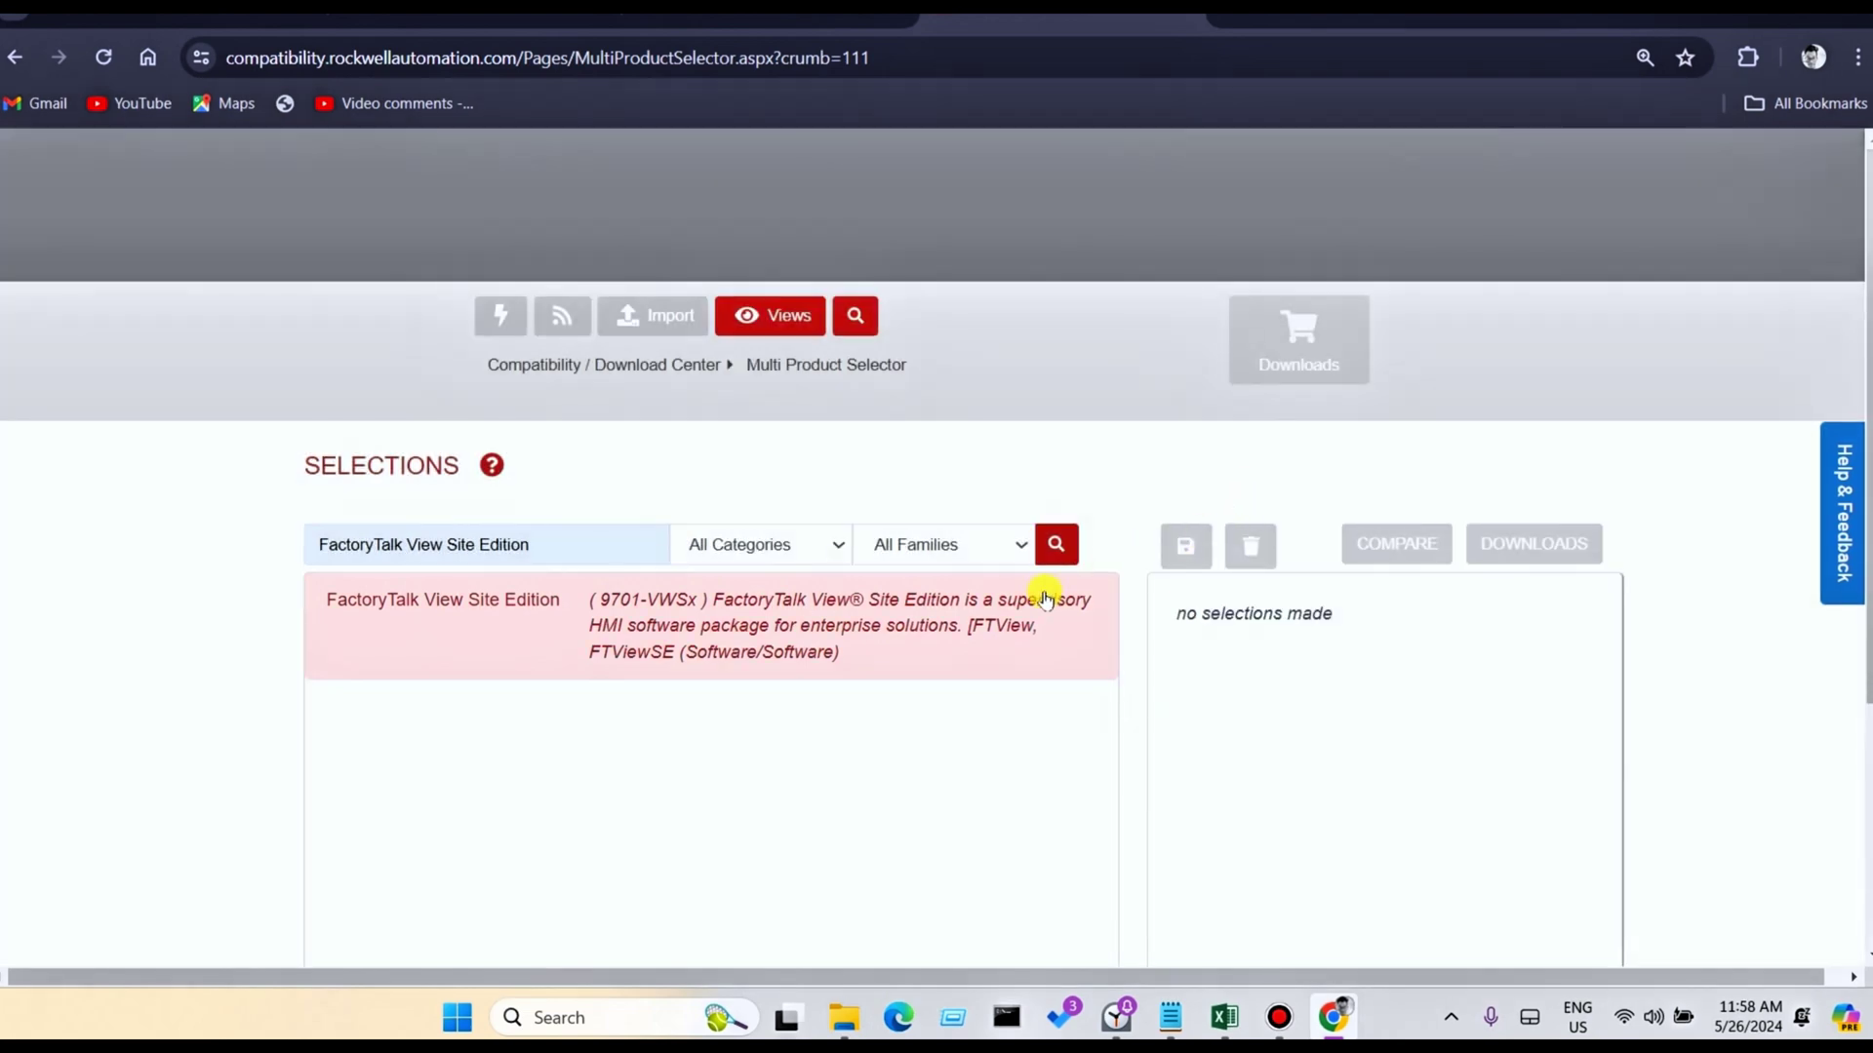
left_click(965, 624)
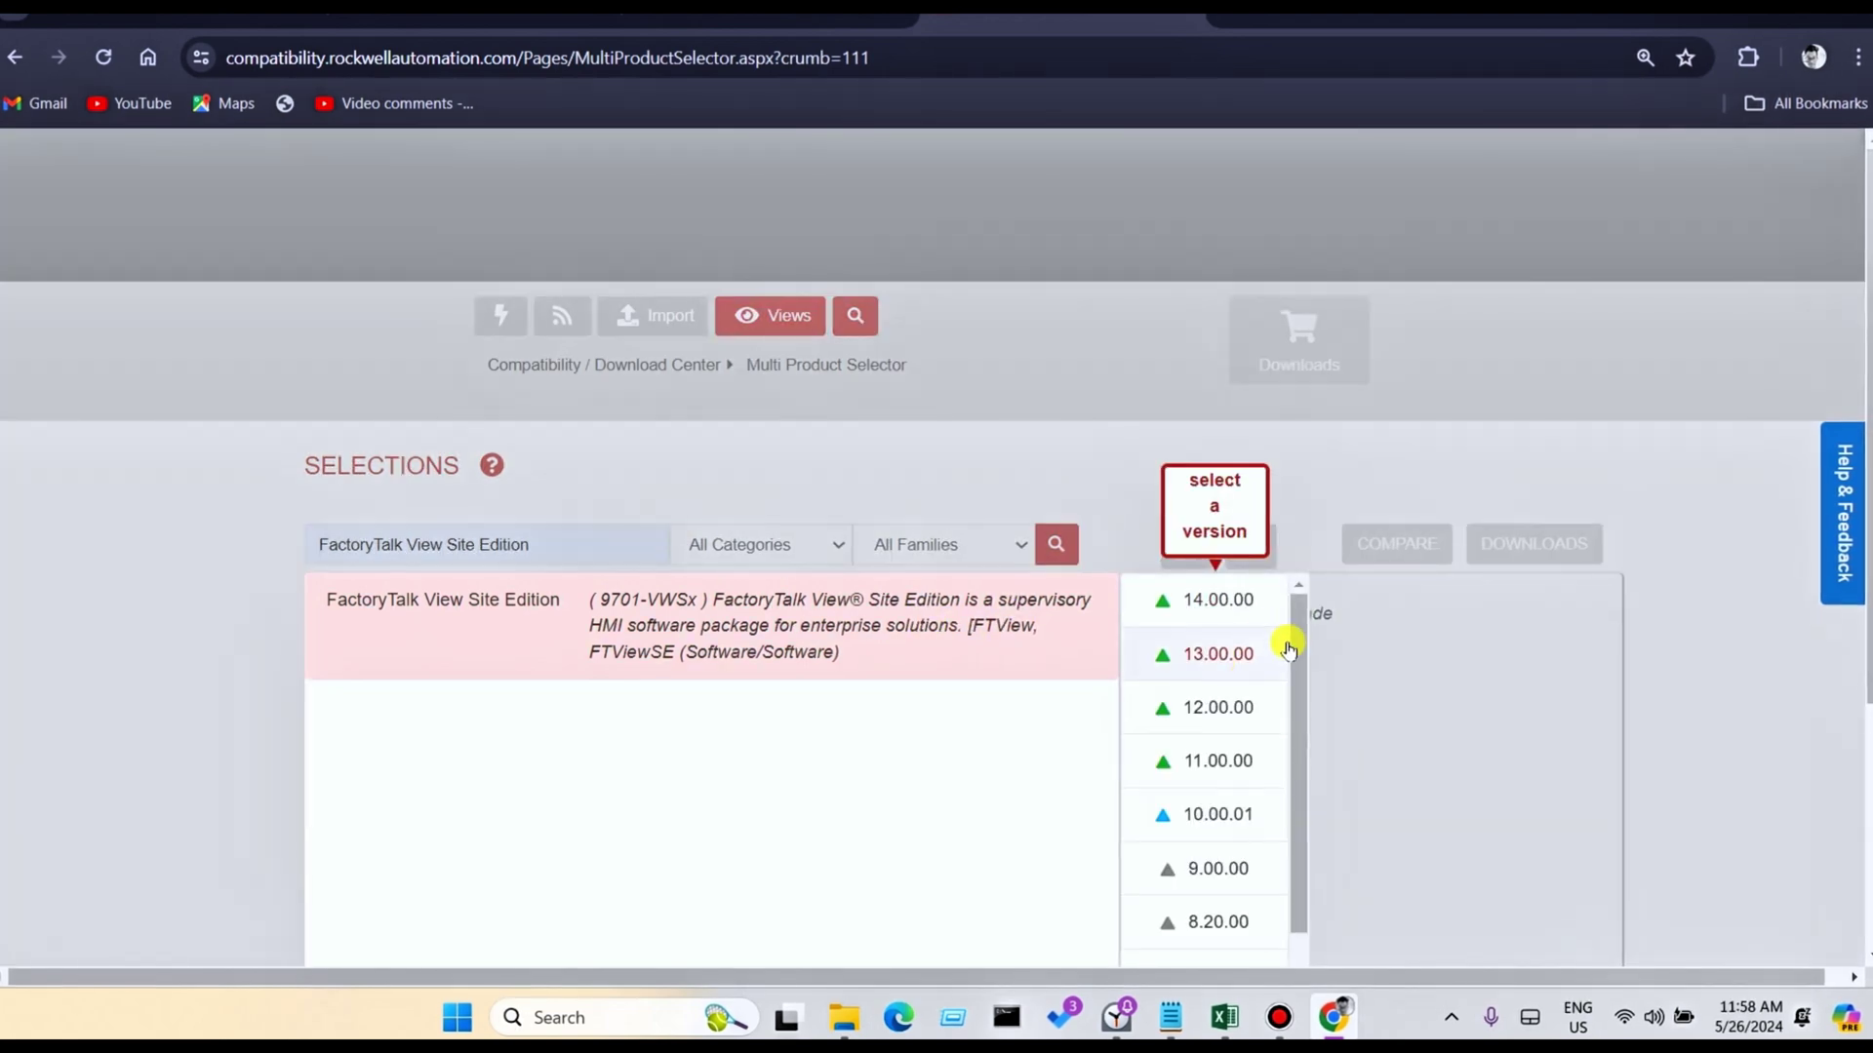
mouse_move(1300, 640)
left_mouse_down()
mouse_move(1296, 698)
mouse_move(1301, 611)
left_mouse_up()
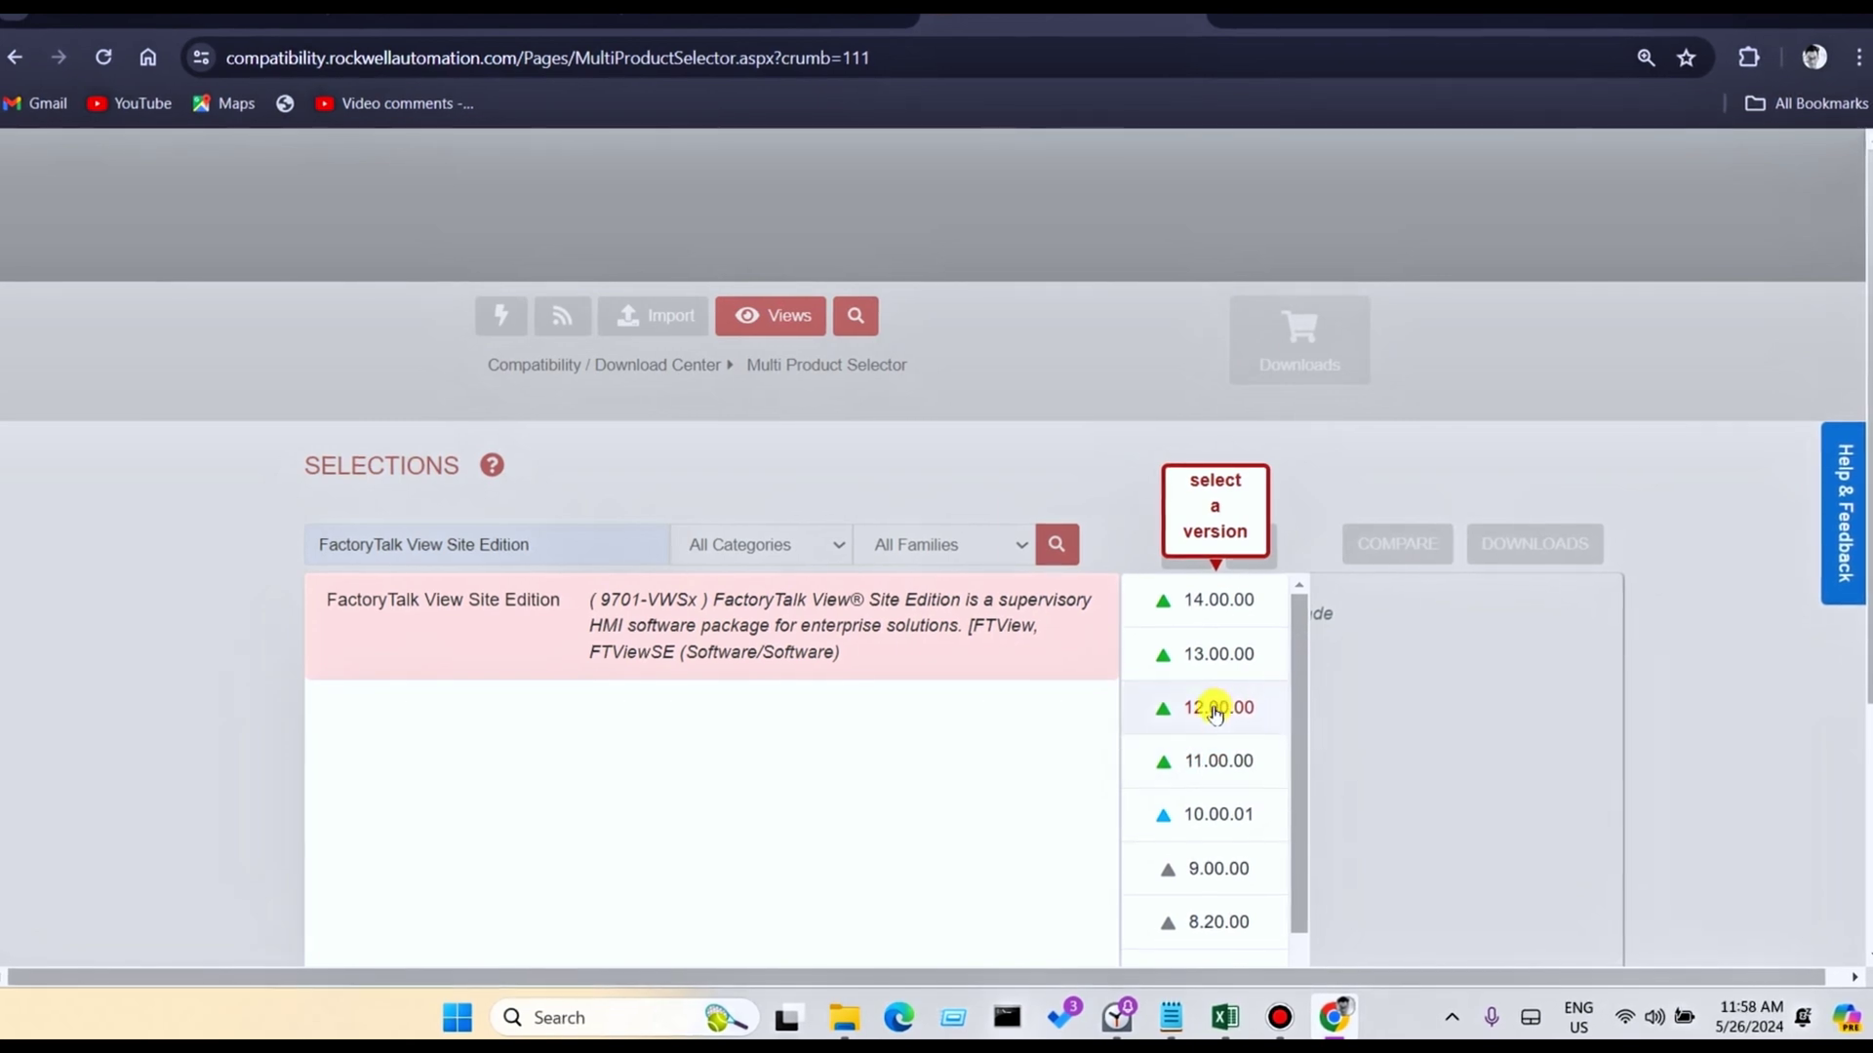
left_click(1341, 622)
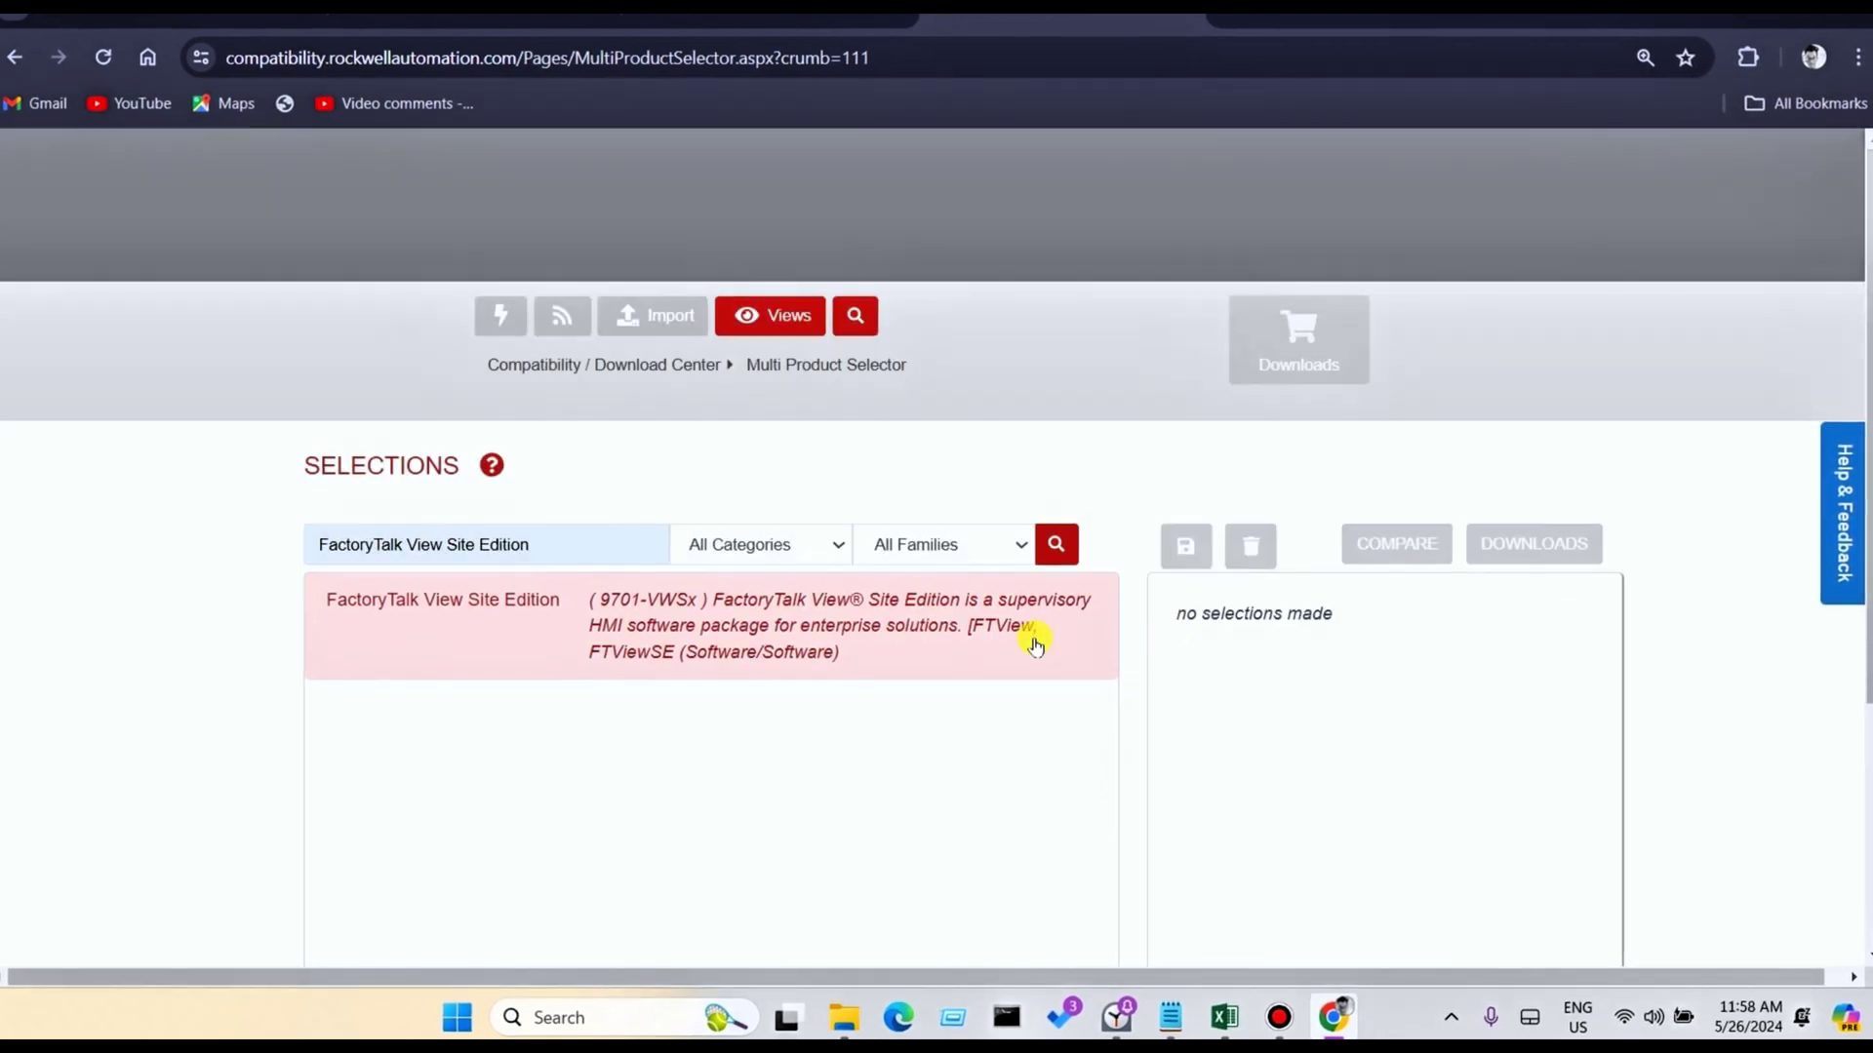
Step: Add version 14.00.00 to the selections and request its downloads
left_click(1032, 639)
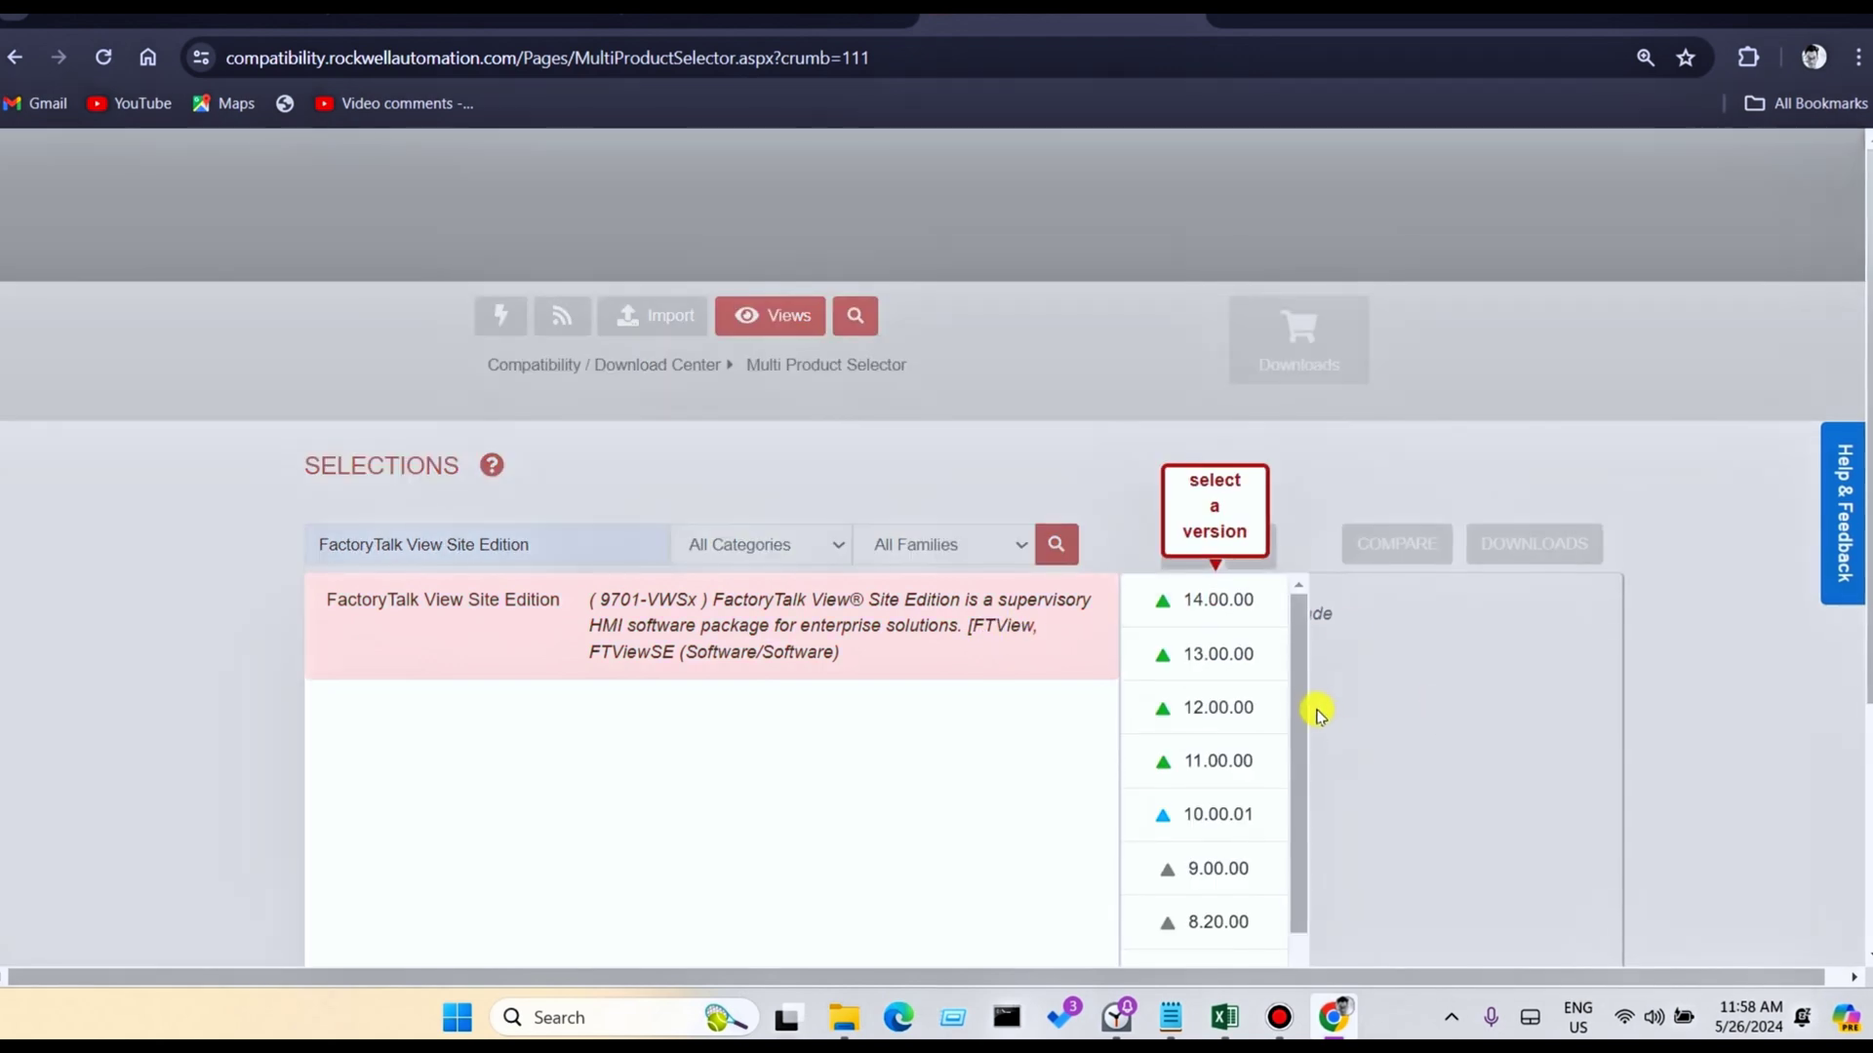
left_click_drag(1300, 703, 1300, 643)
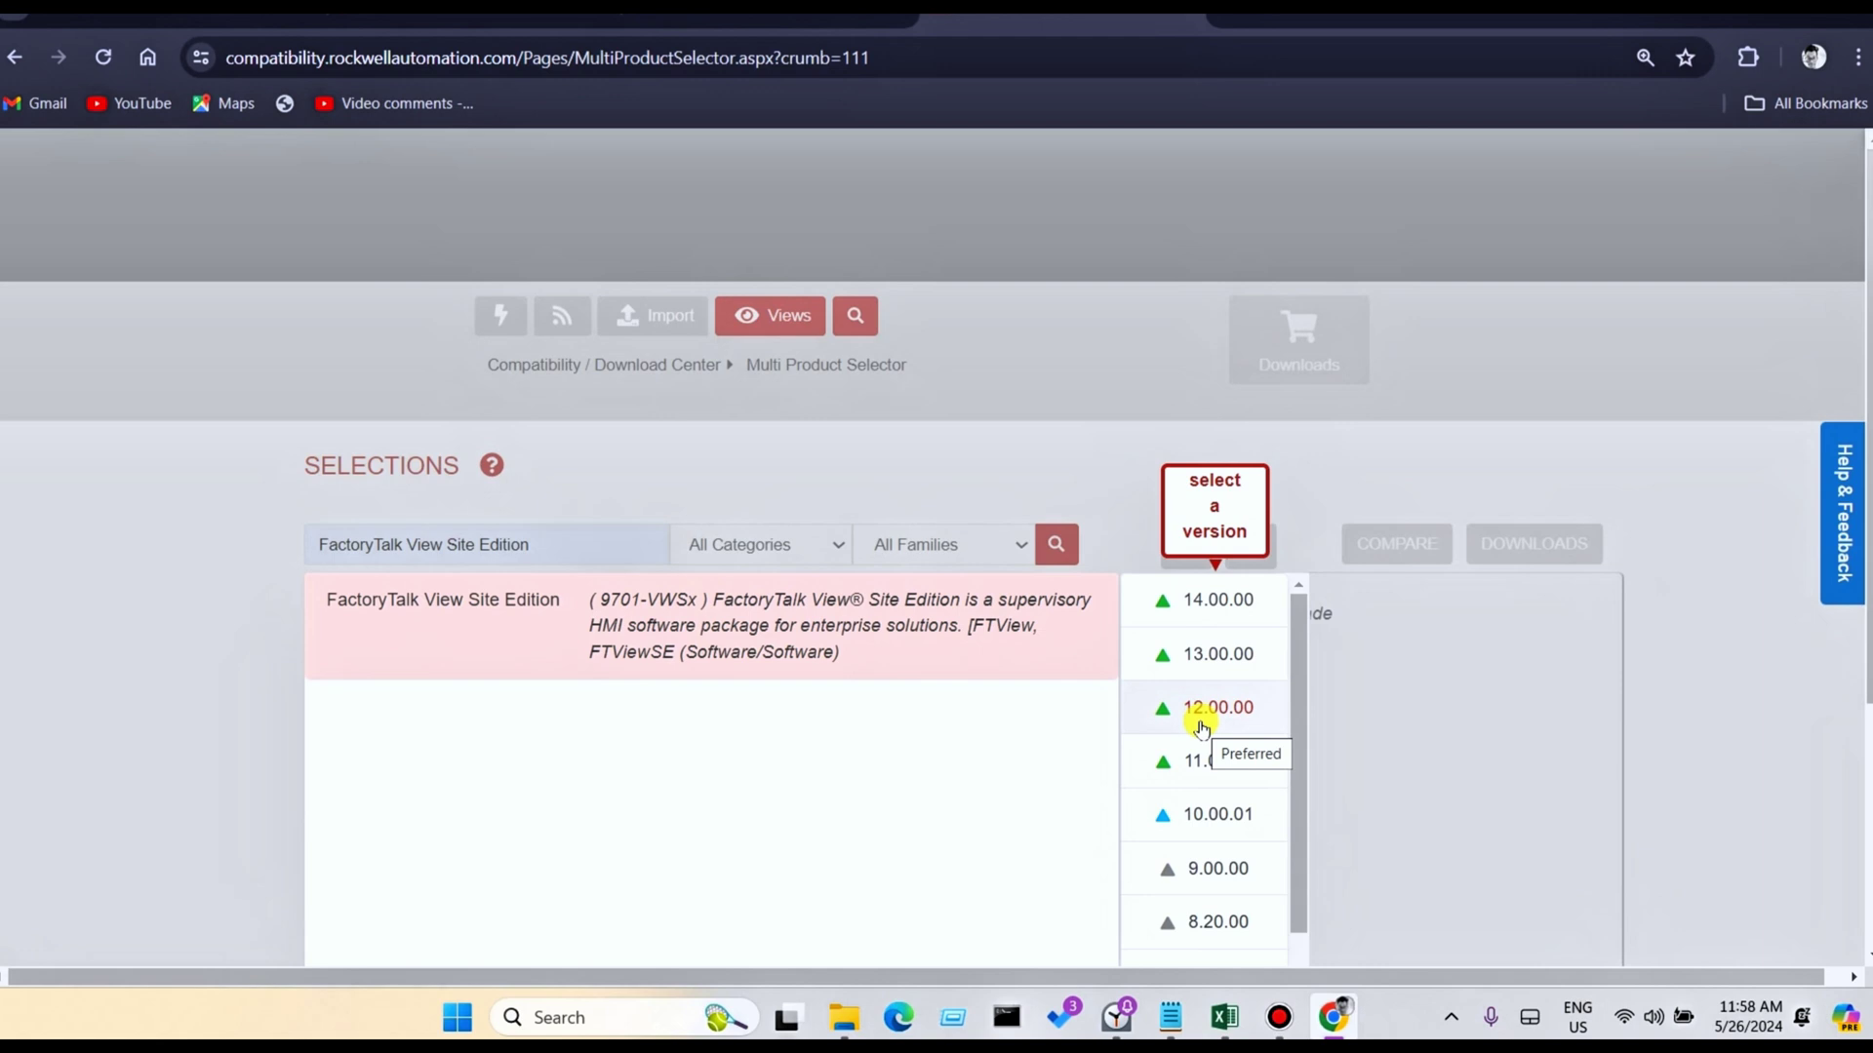
left_click(1218, 622)
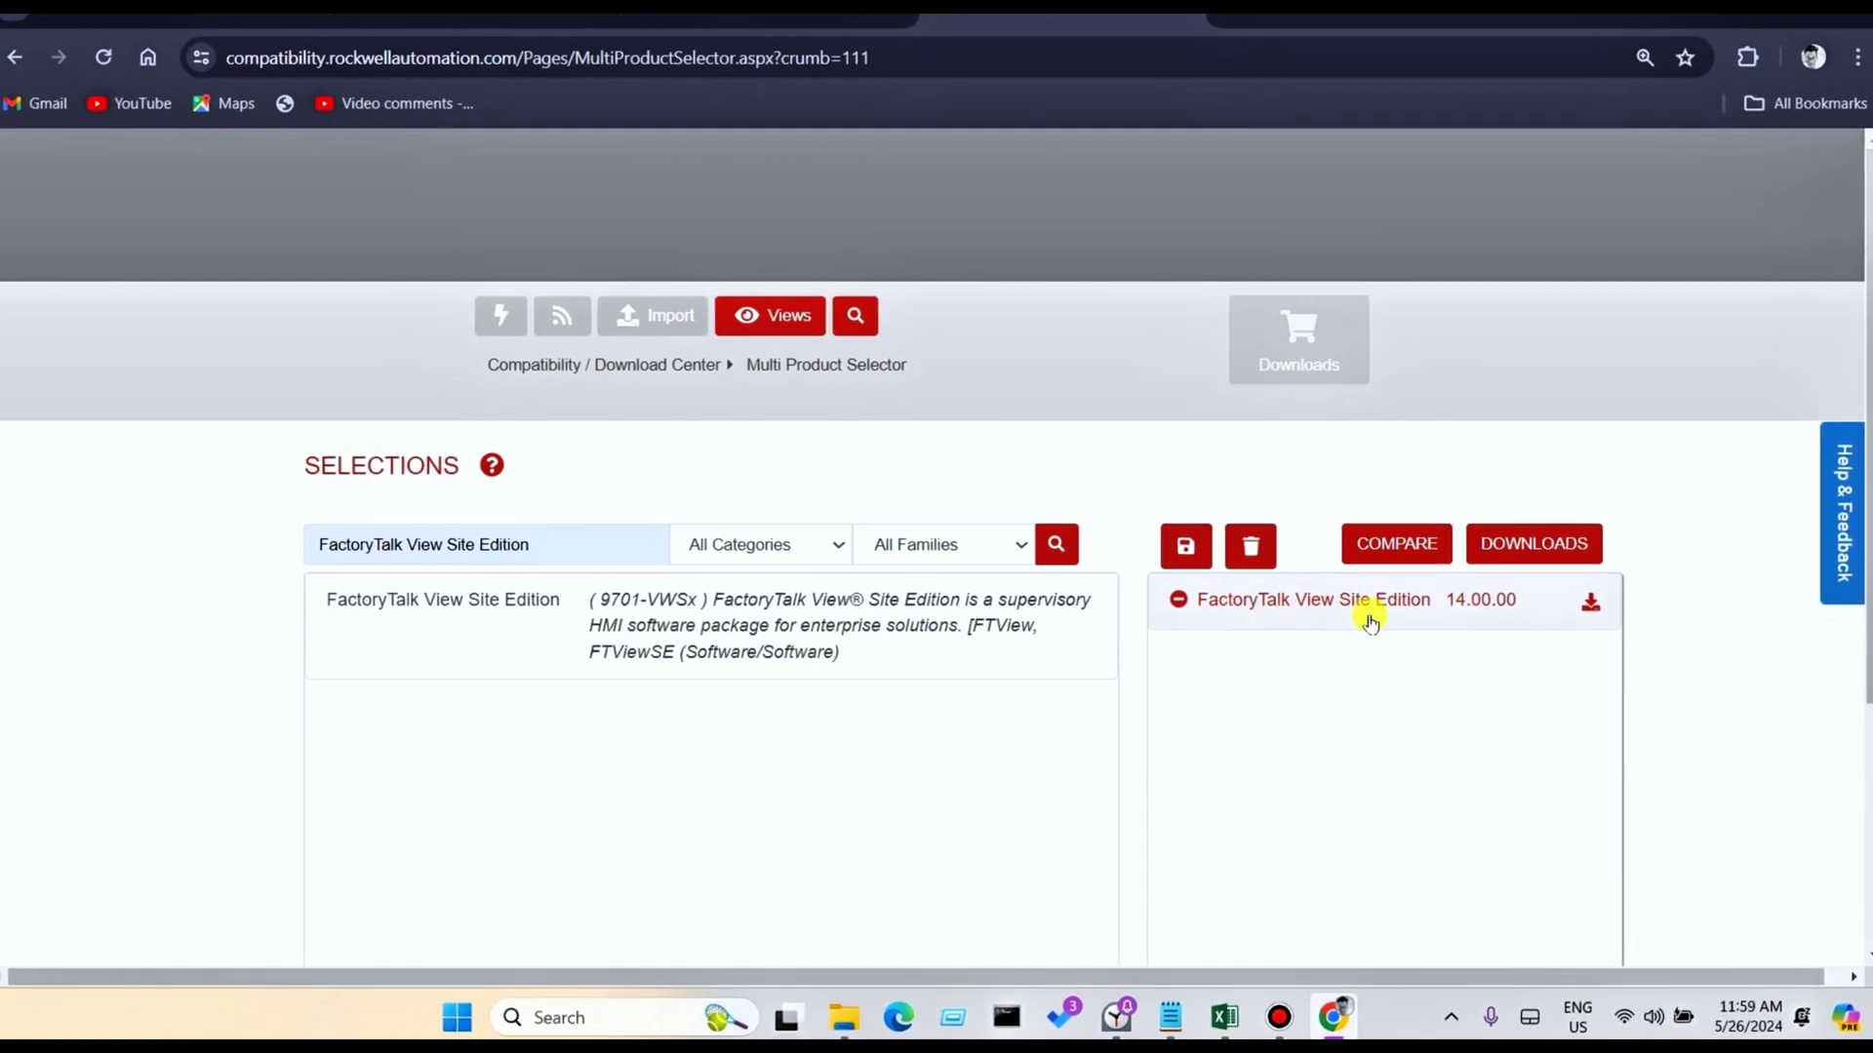
left_click(1460, 609)
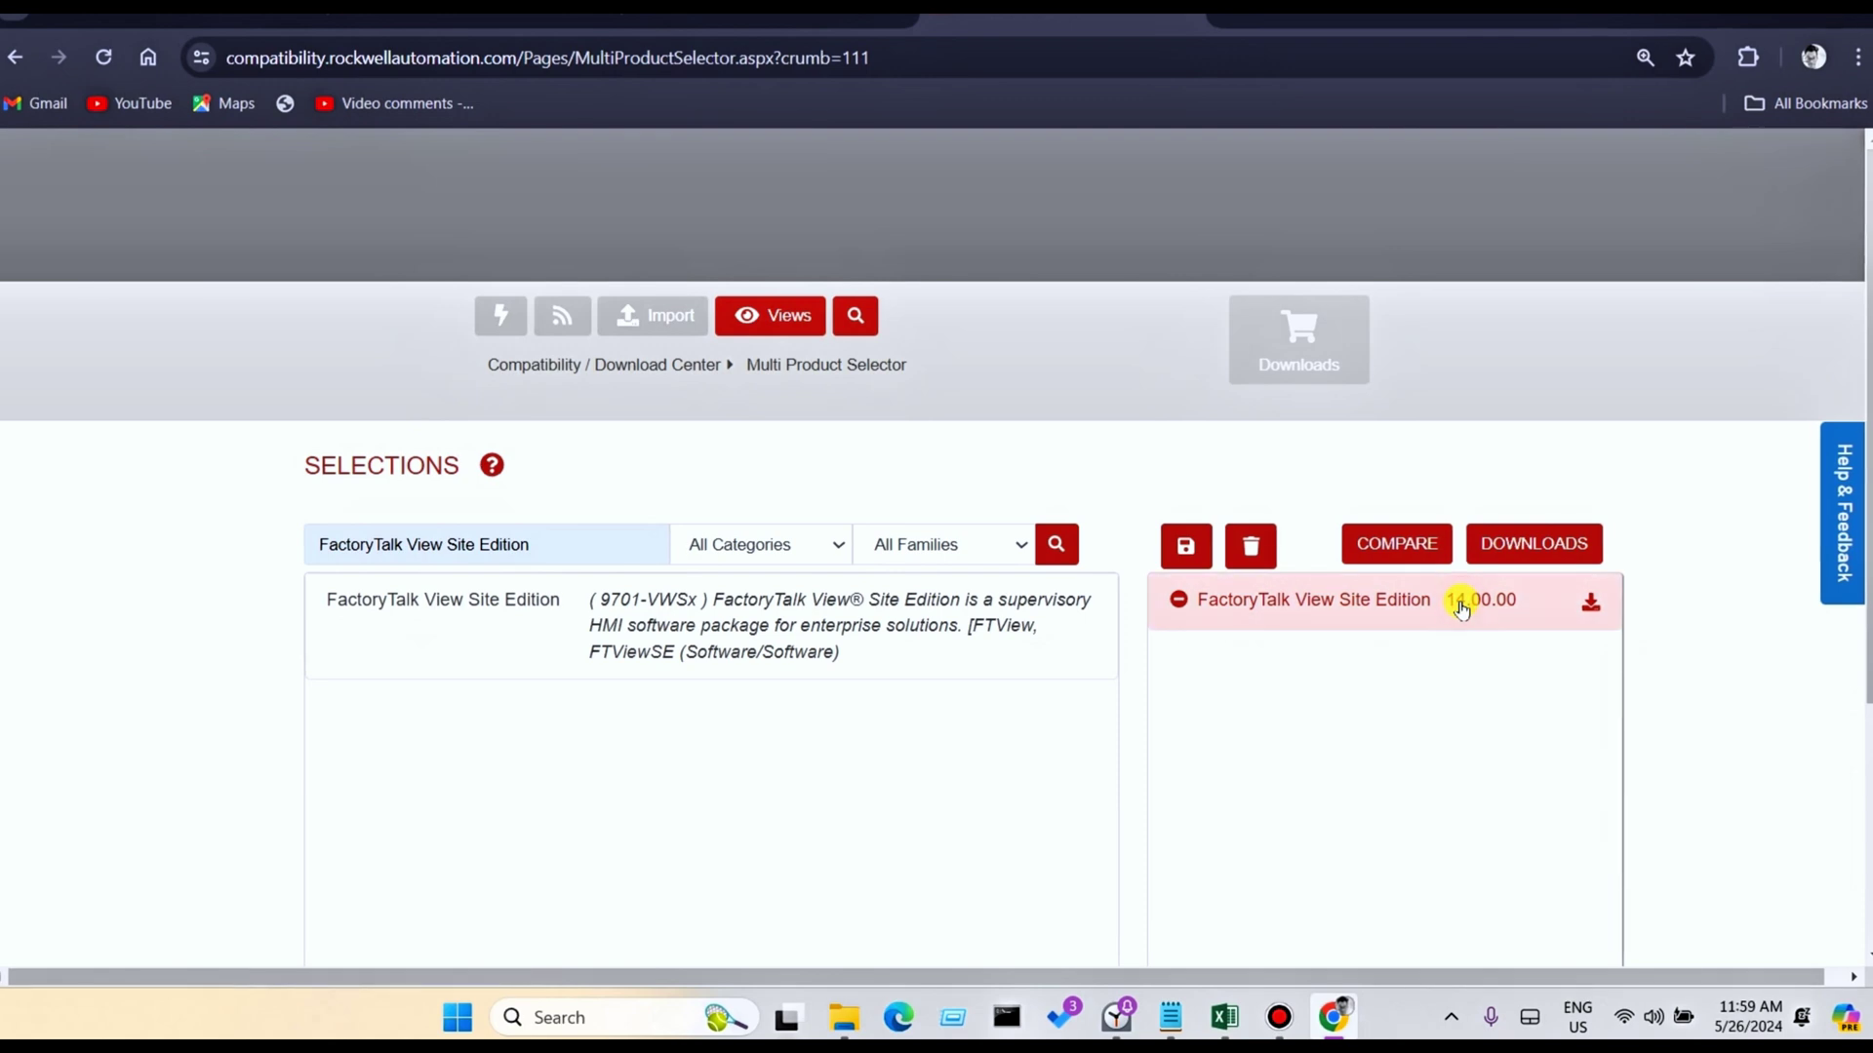
left_click(1593, 606)
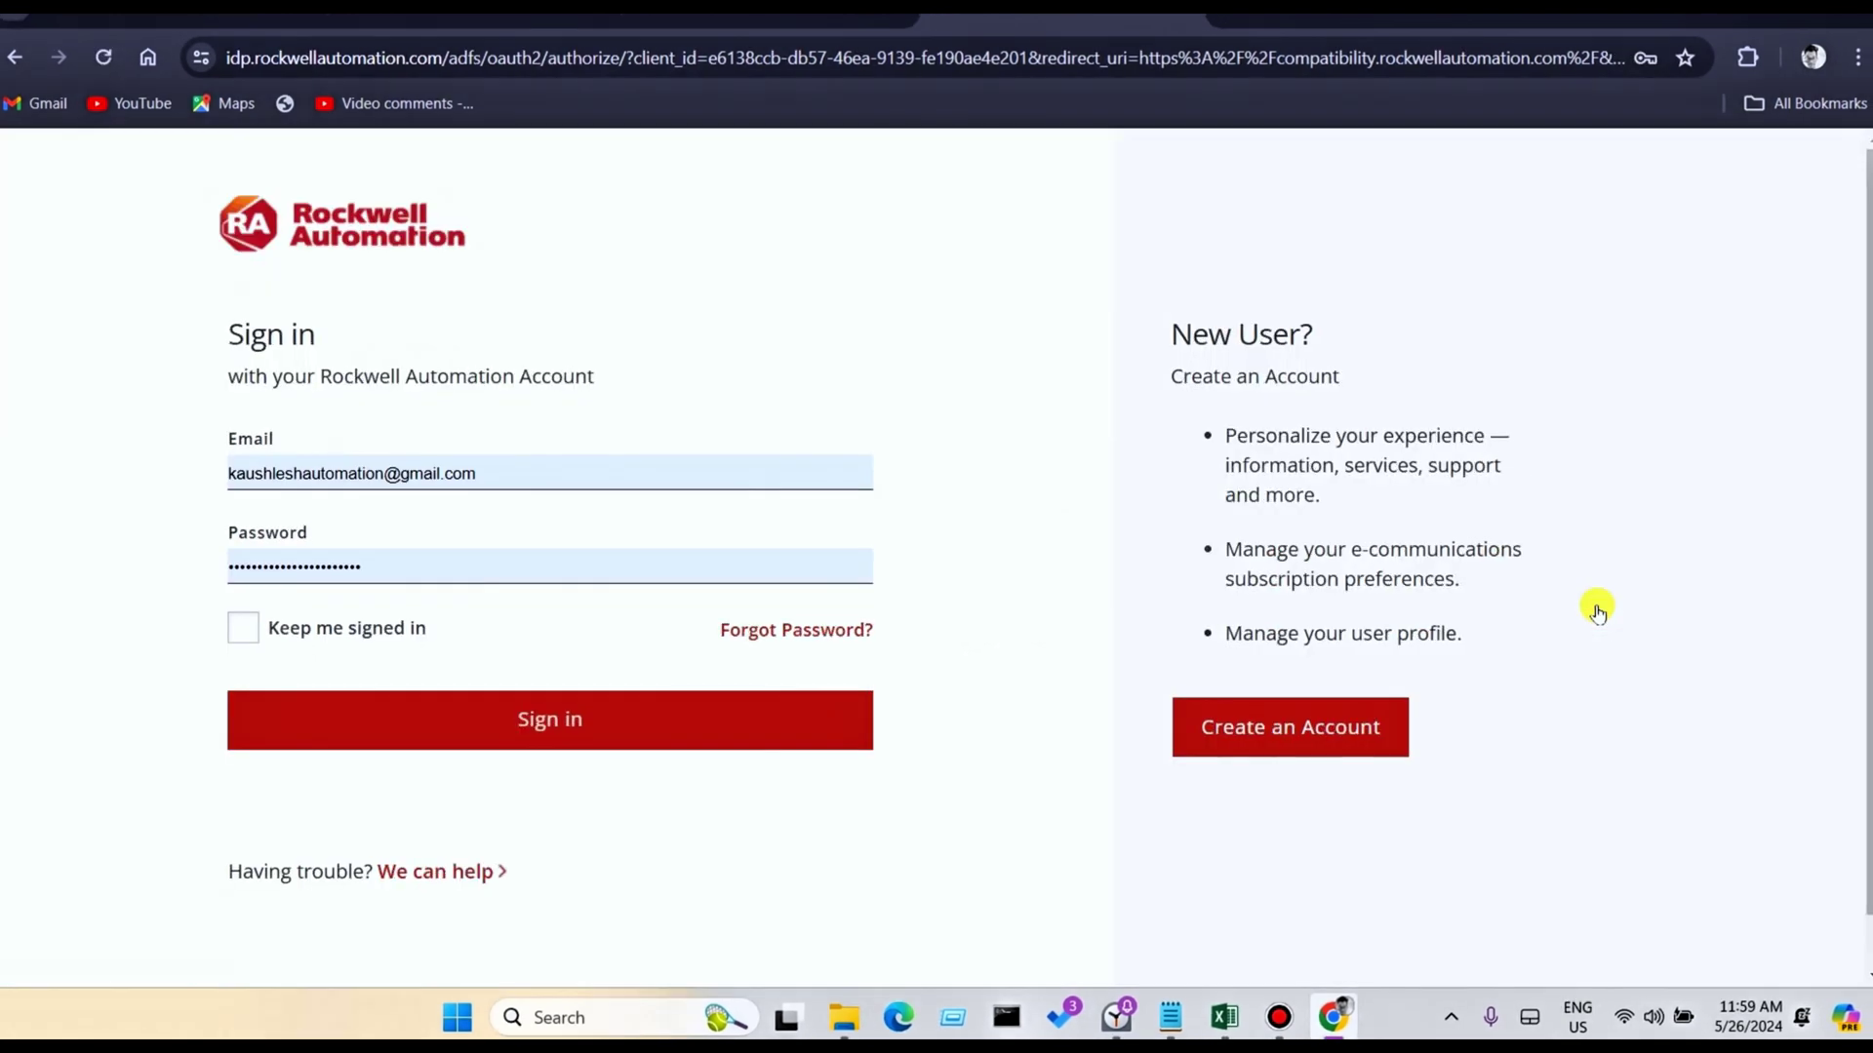
Step: Check 'Keep me signed in' on the Rockwell sign-in page
left_click_drag(251, 334, 344, 340)
left_click_drag(230, 375, 615, 373)
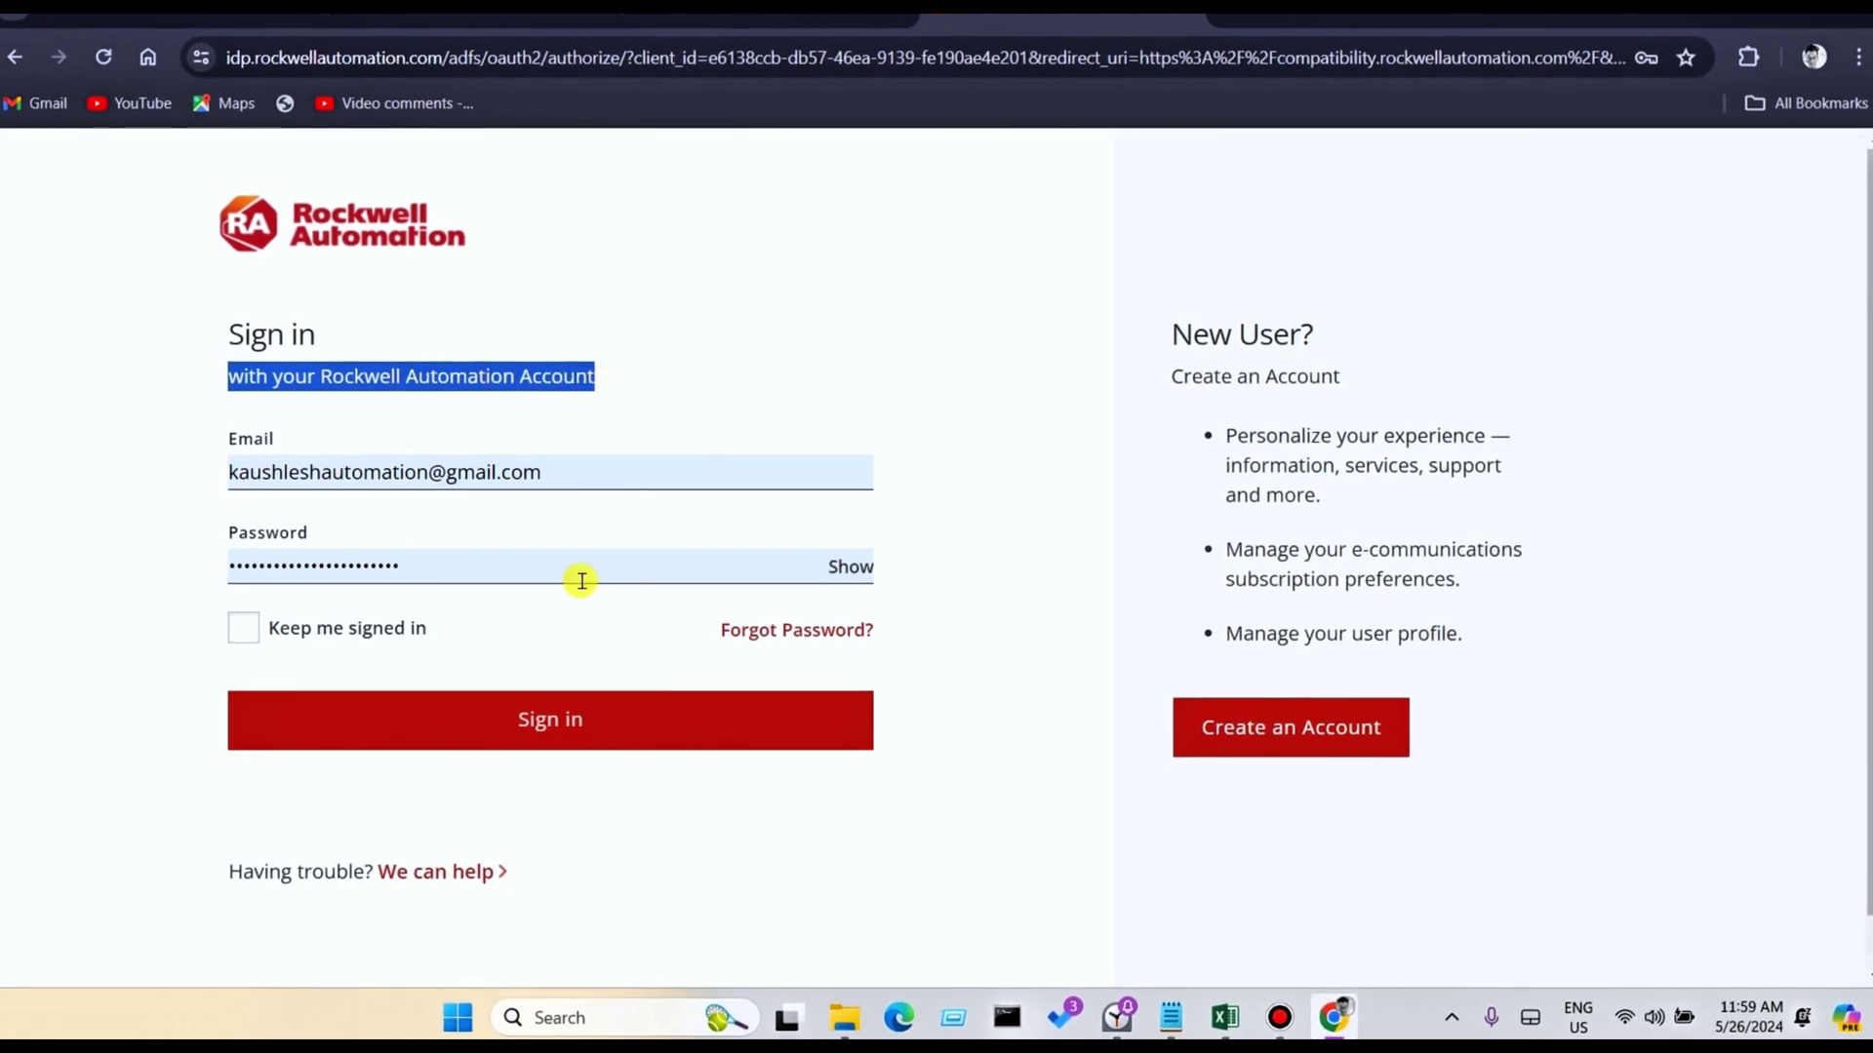
left_click(241, 638)
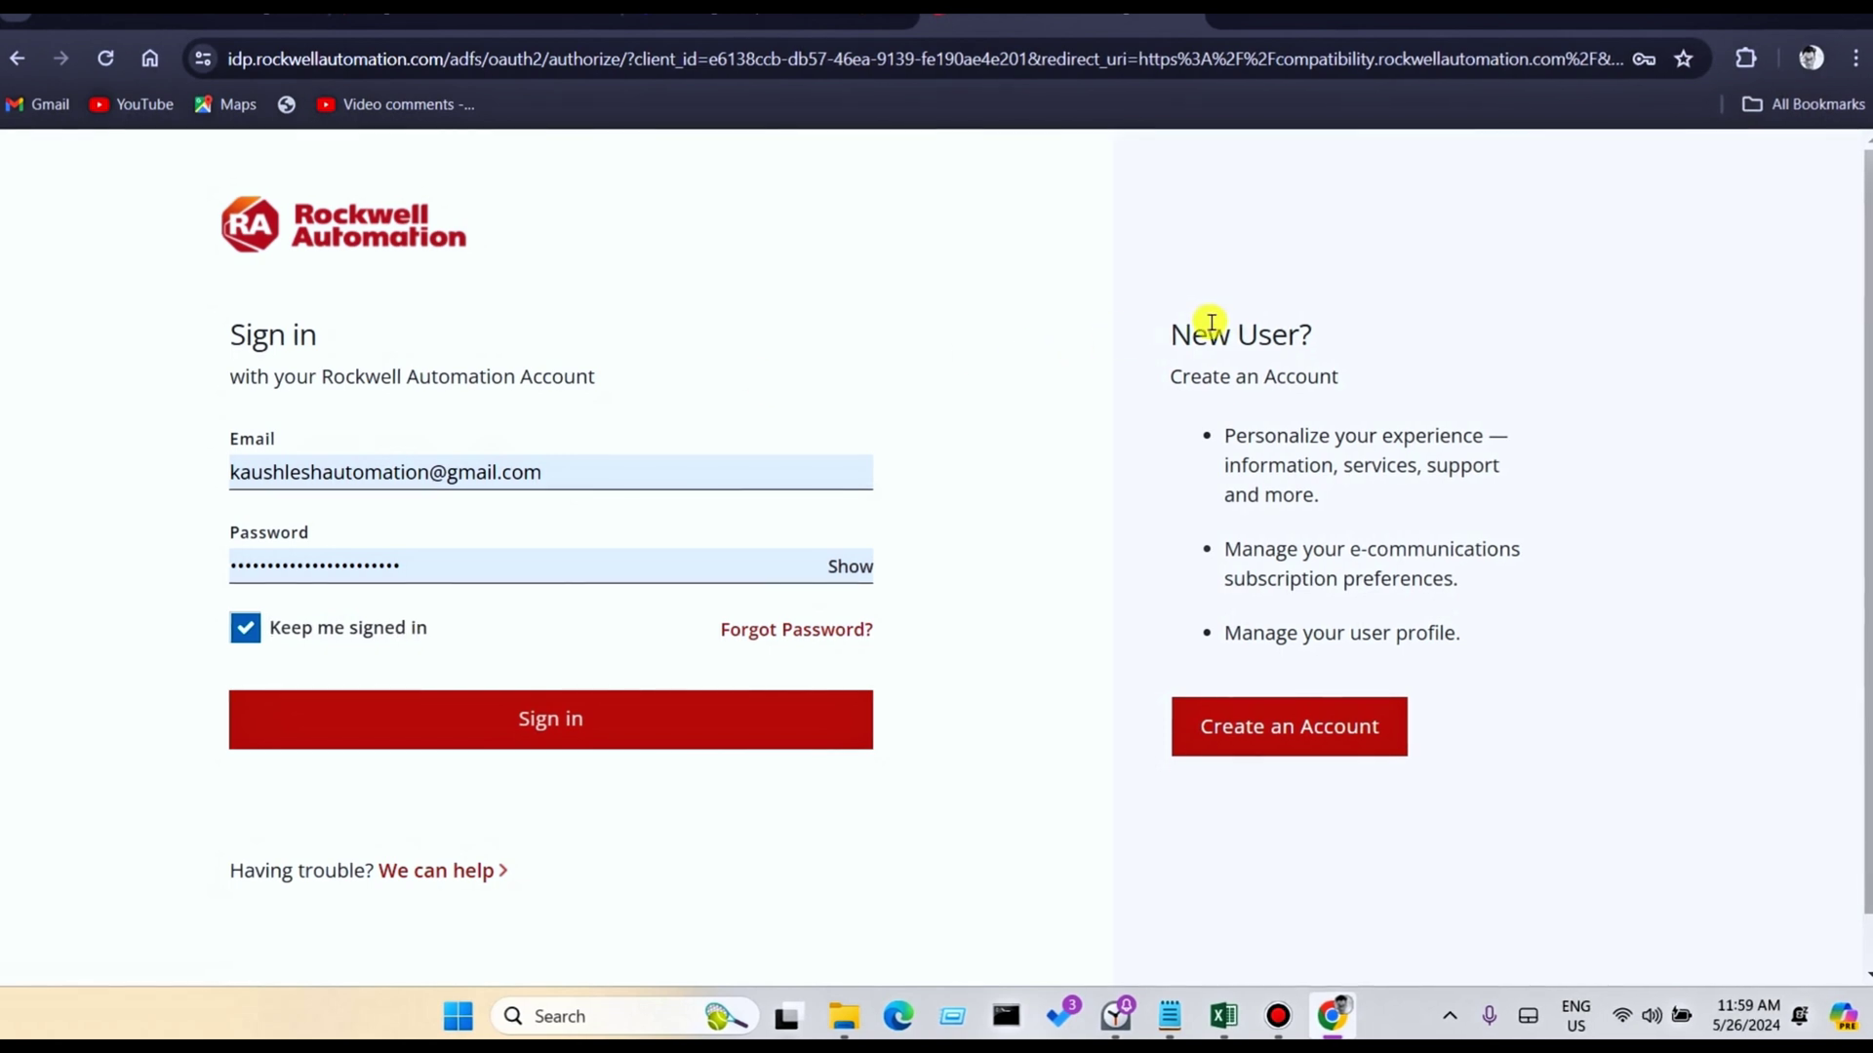
Step: Review the New User account benefits, then sign in with the entered account details
left_click_drag(1174, 332, 1321, 335)
left_click(1159, 373)
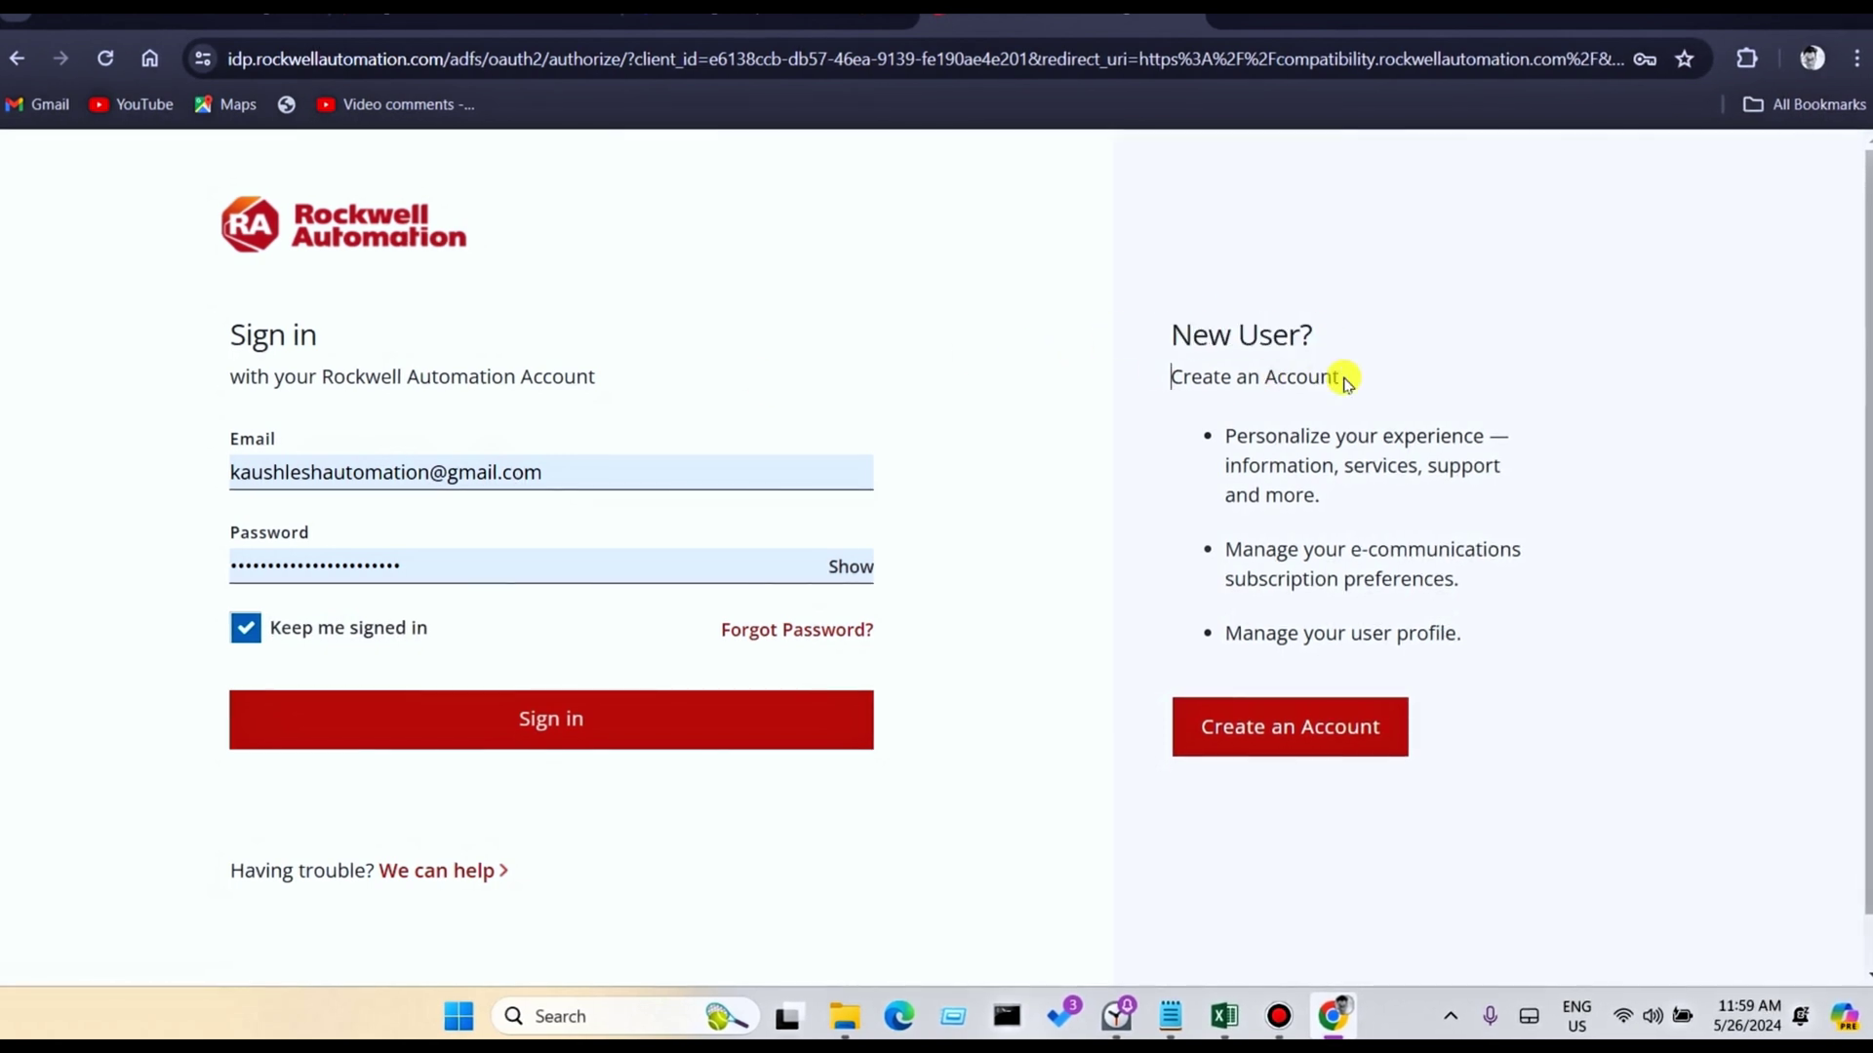
left_click_drag(1256, 419, 1229, 436)
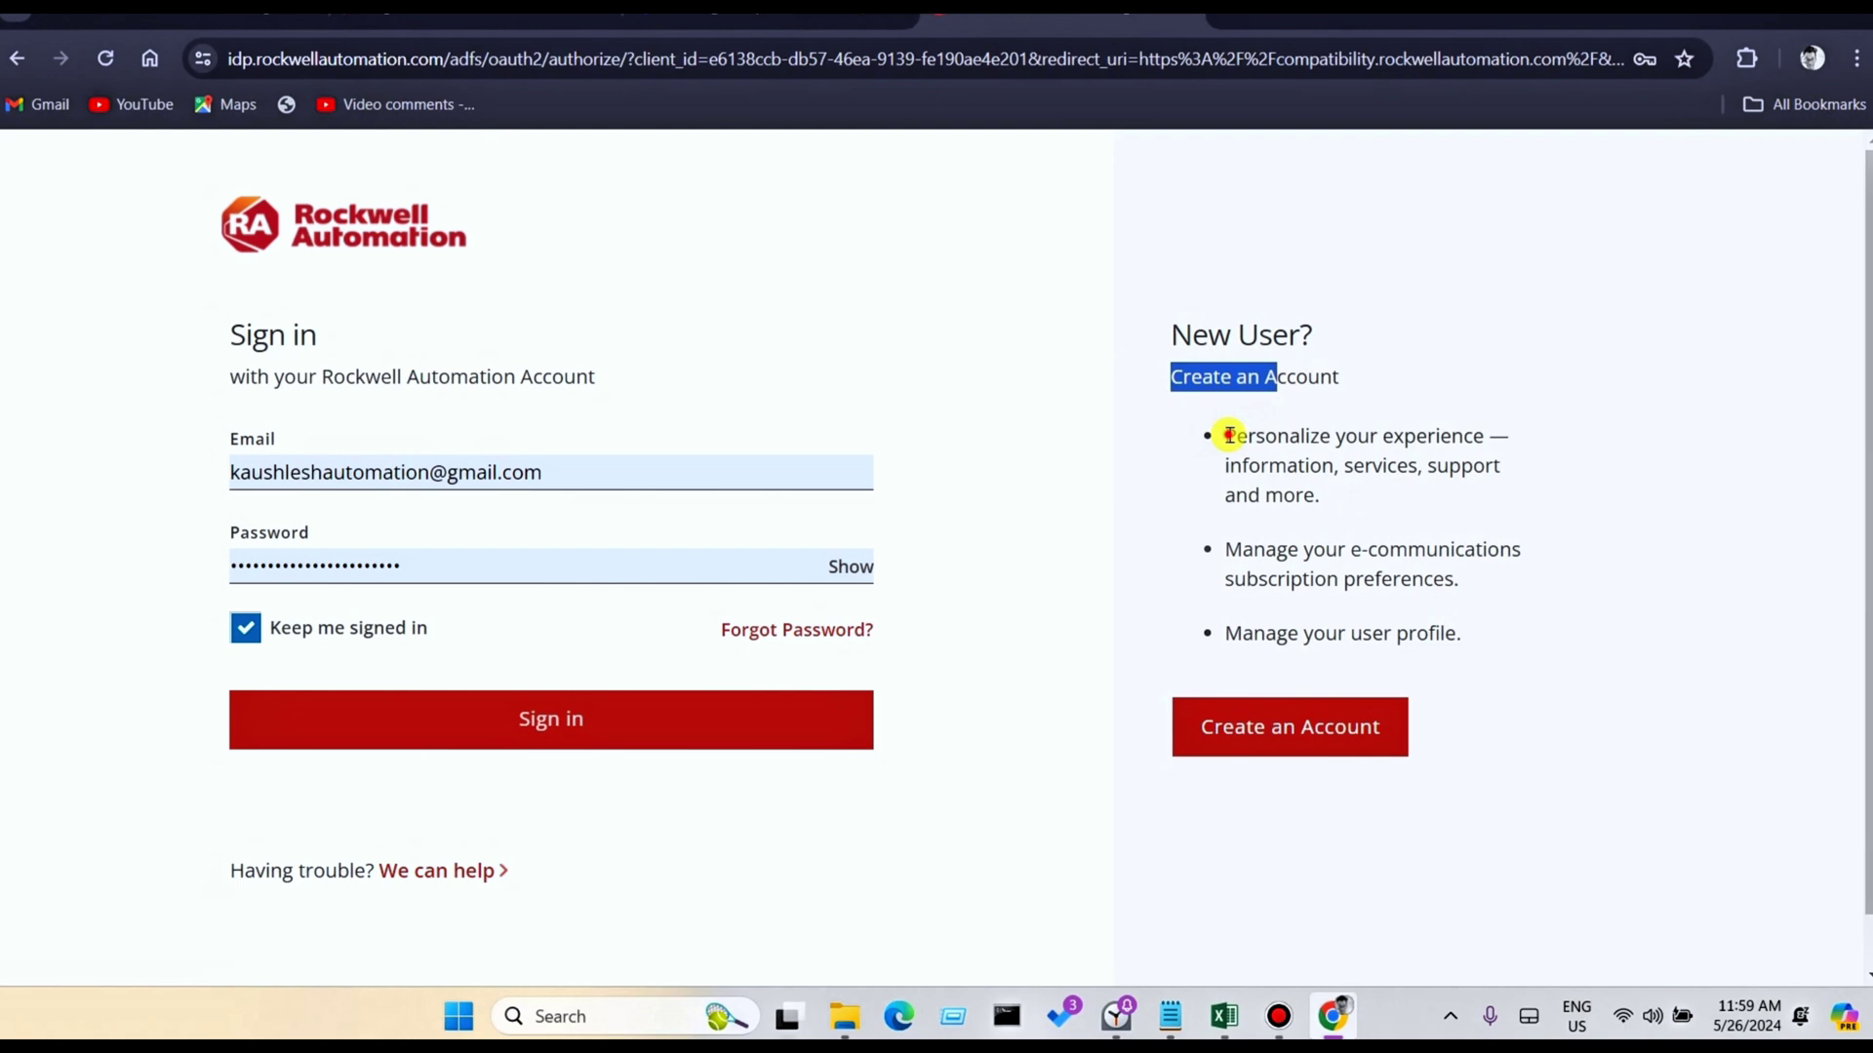
left_click(1227, 436)
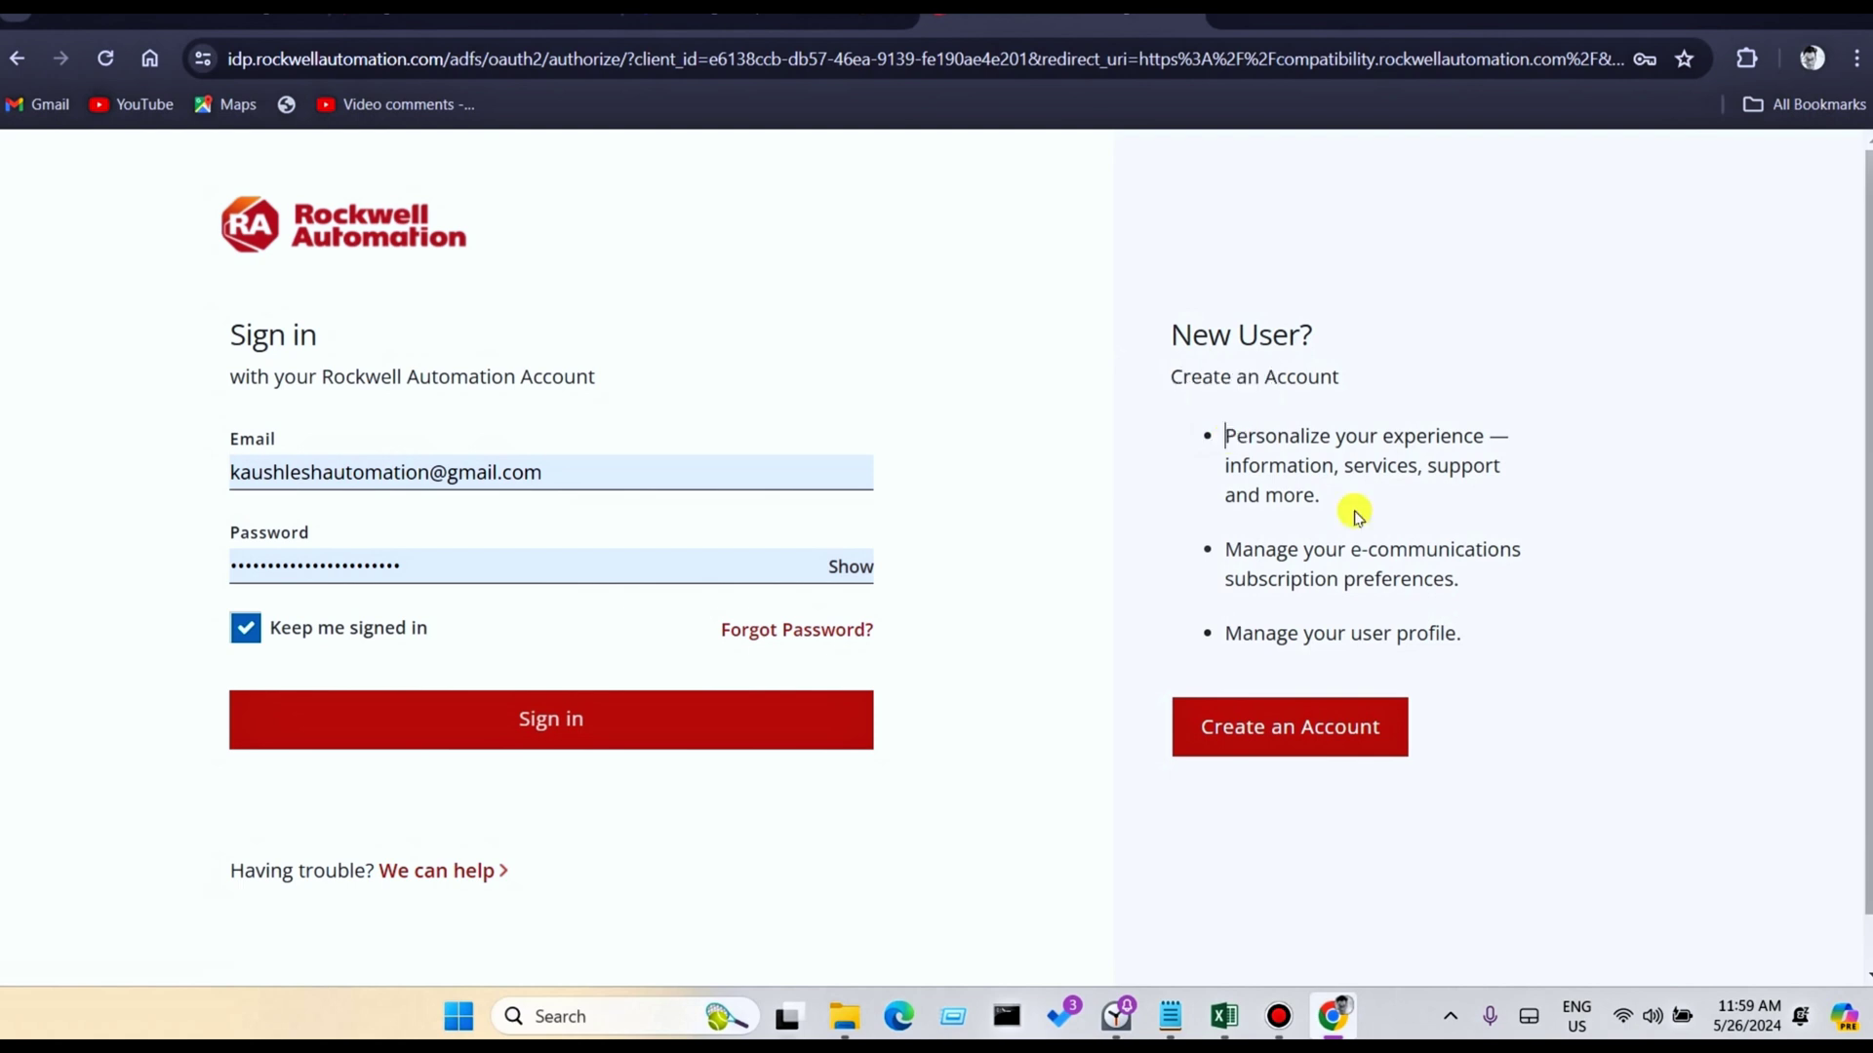
left_click(1355, 507, "shift")
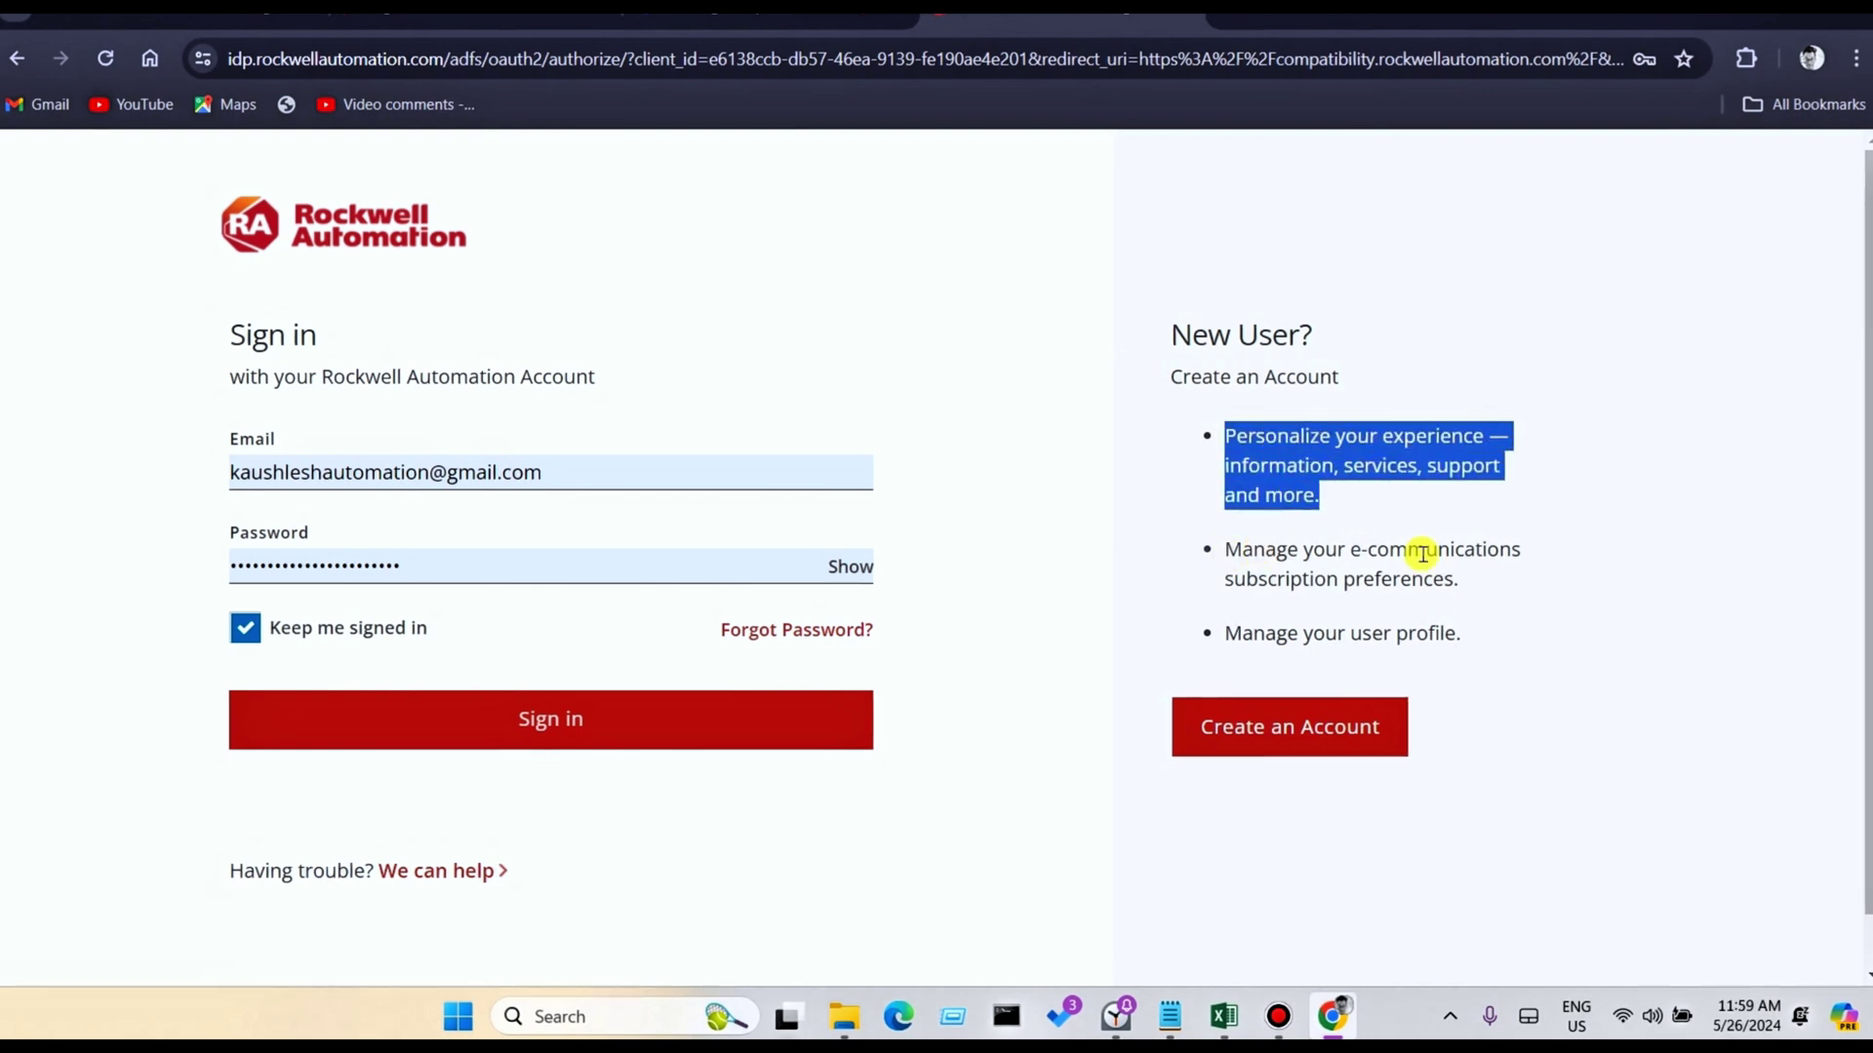
left_click_drag(1232, 579, 1460, 583)
left_click_drag(1253, 634, 1460, 634)
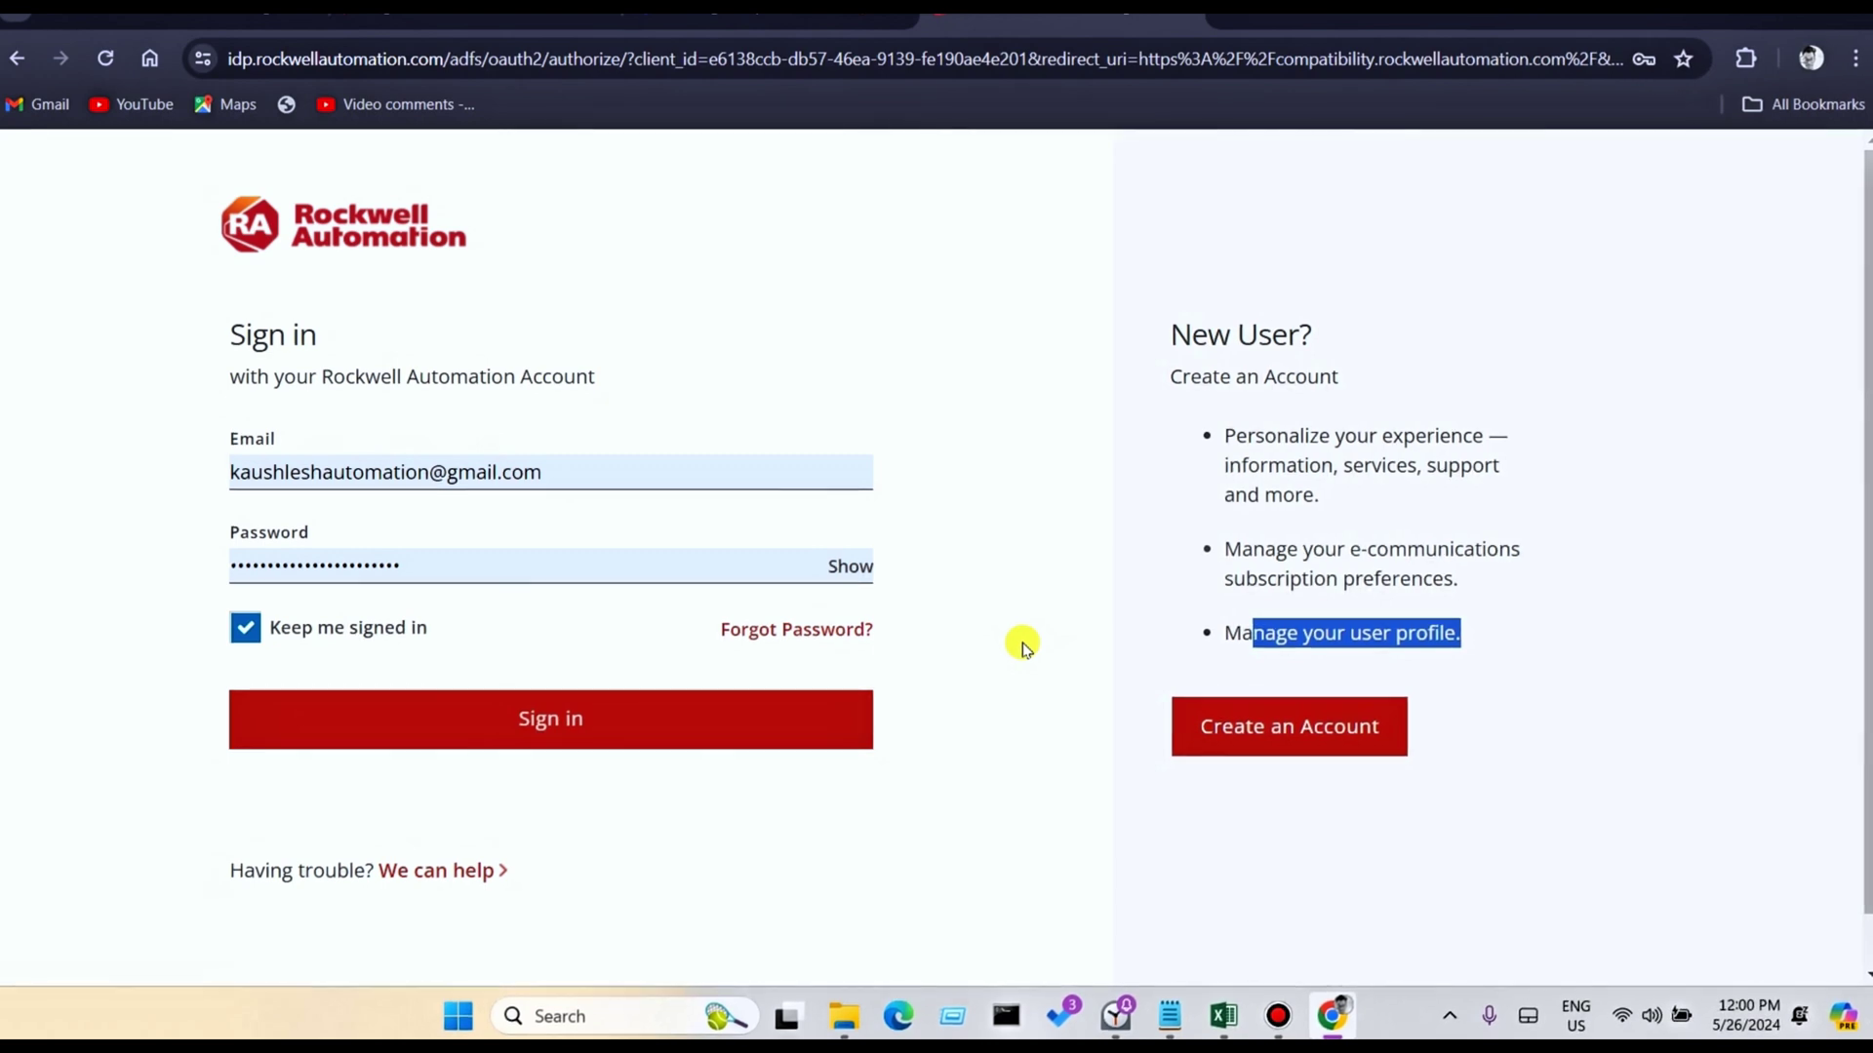
left_click(610, 723)
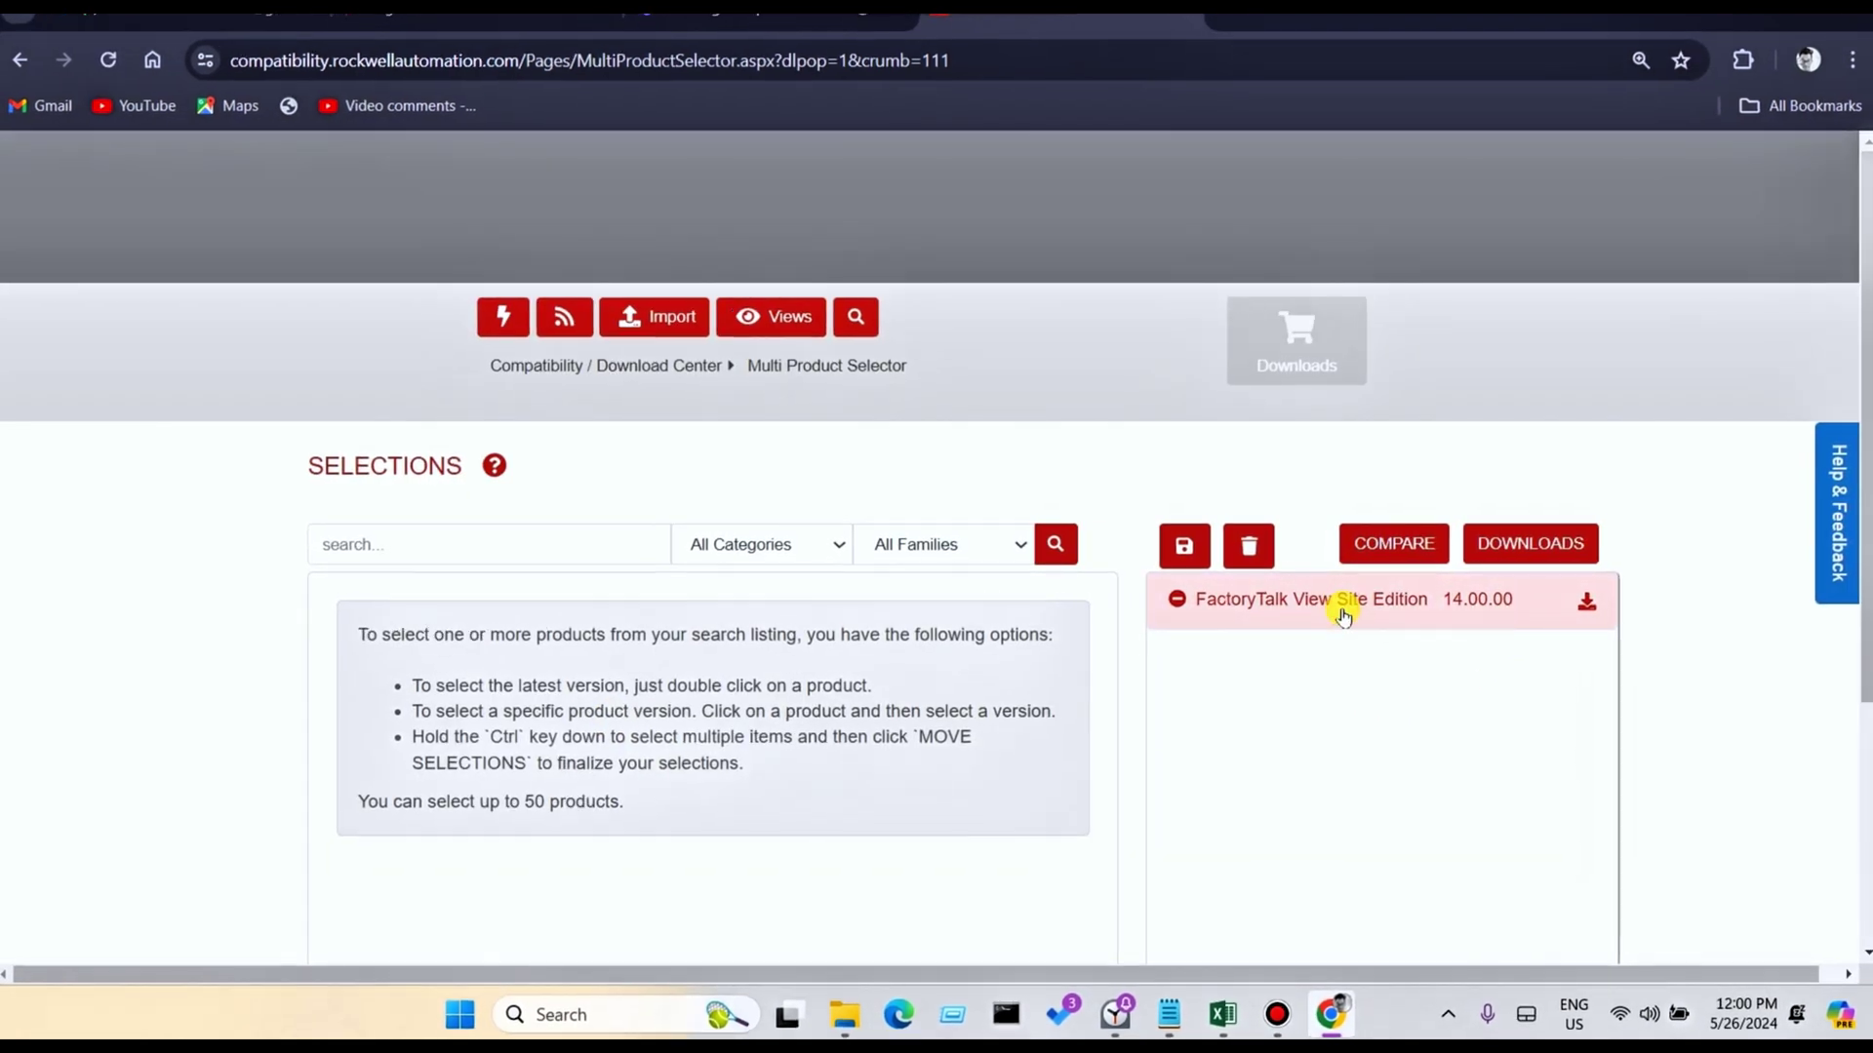
Step: Open Available Downloads for FactoryTalk View SE 14.00.00 and choose 'Download Software (serial number required)'
left_click(1580, 599)
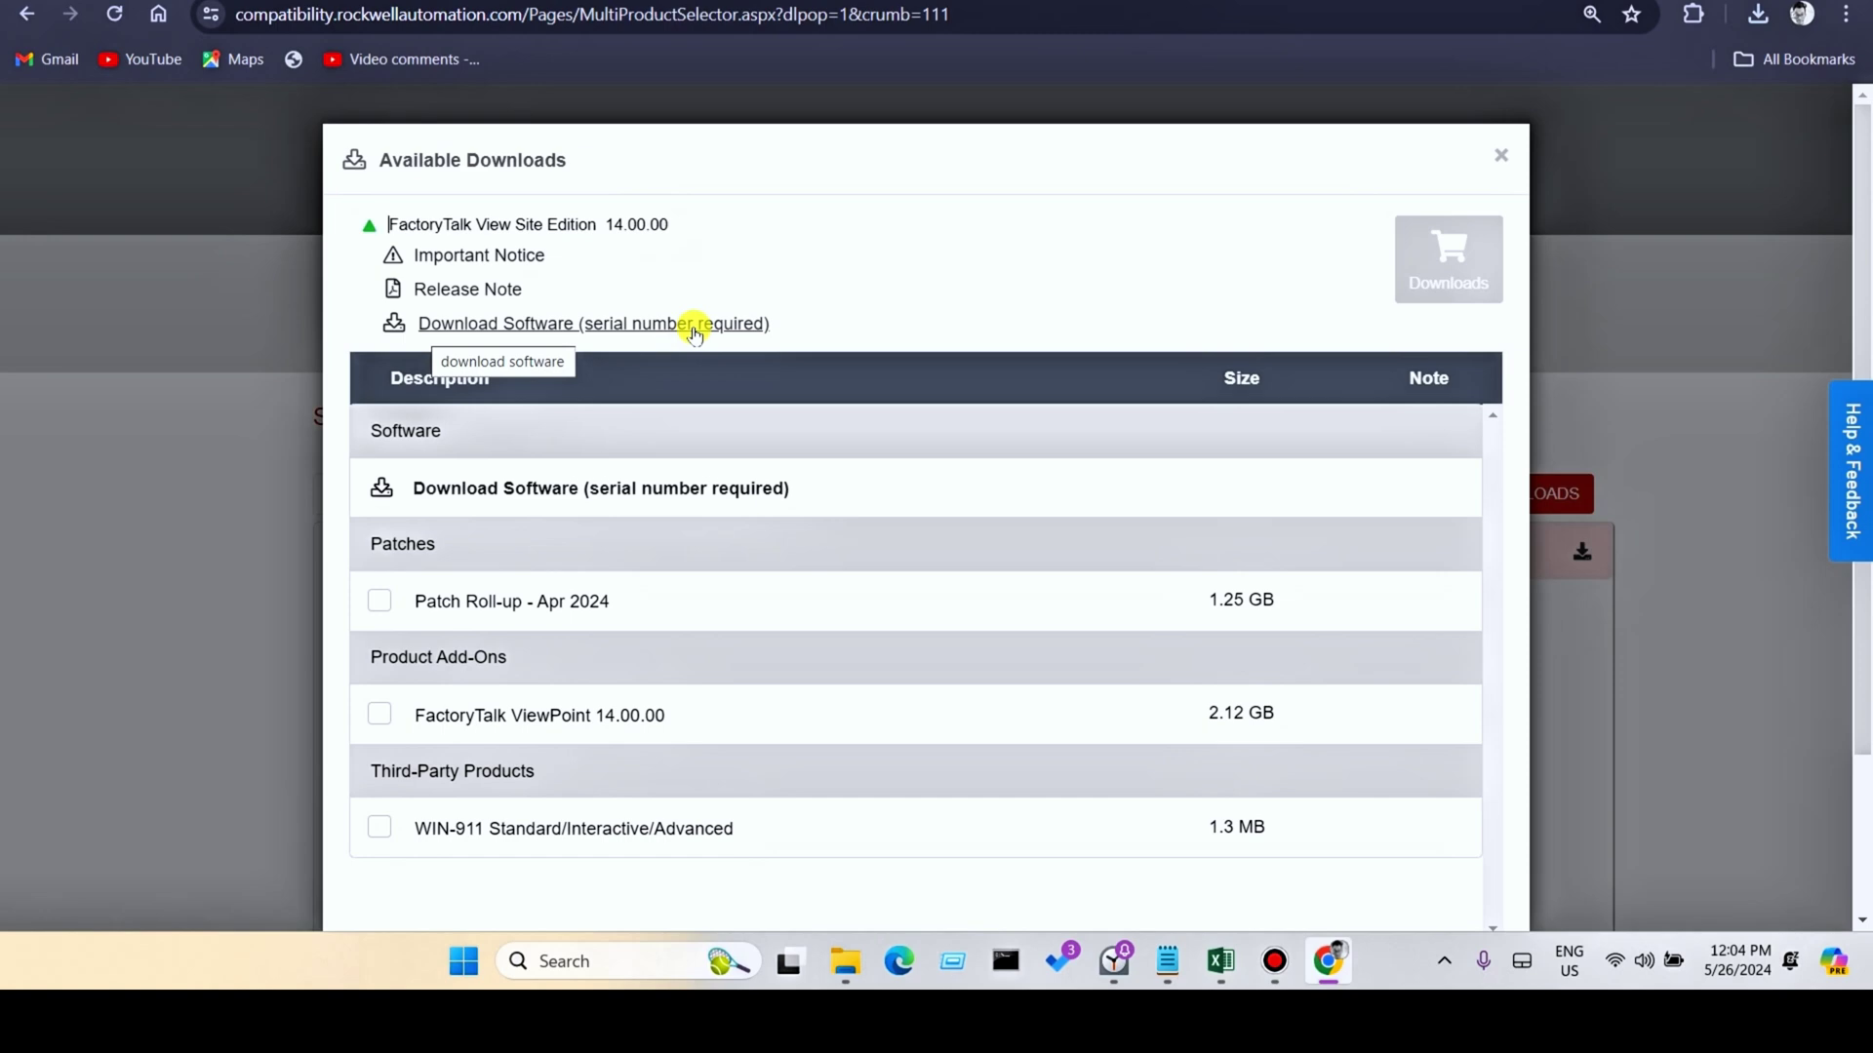
left_click(695, 327)
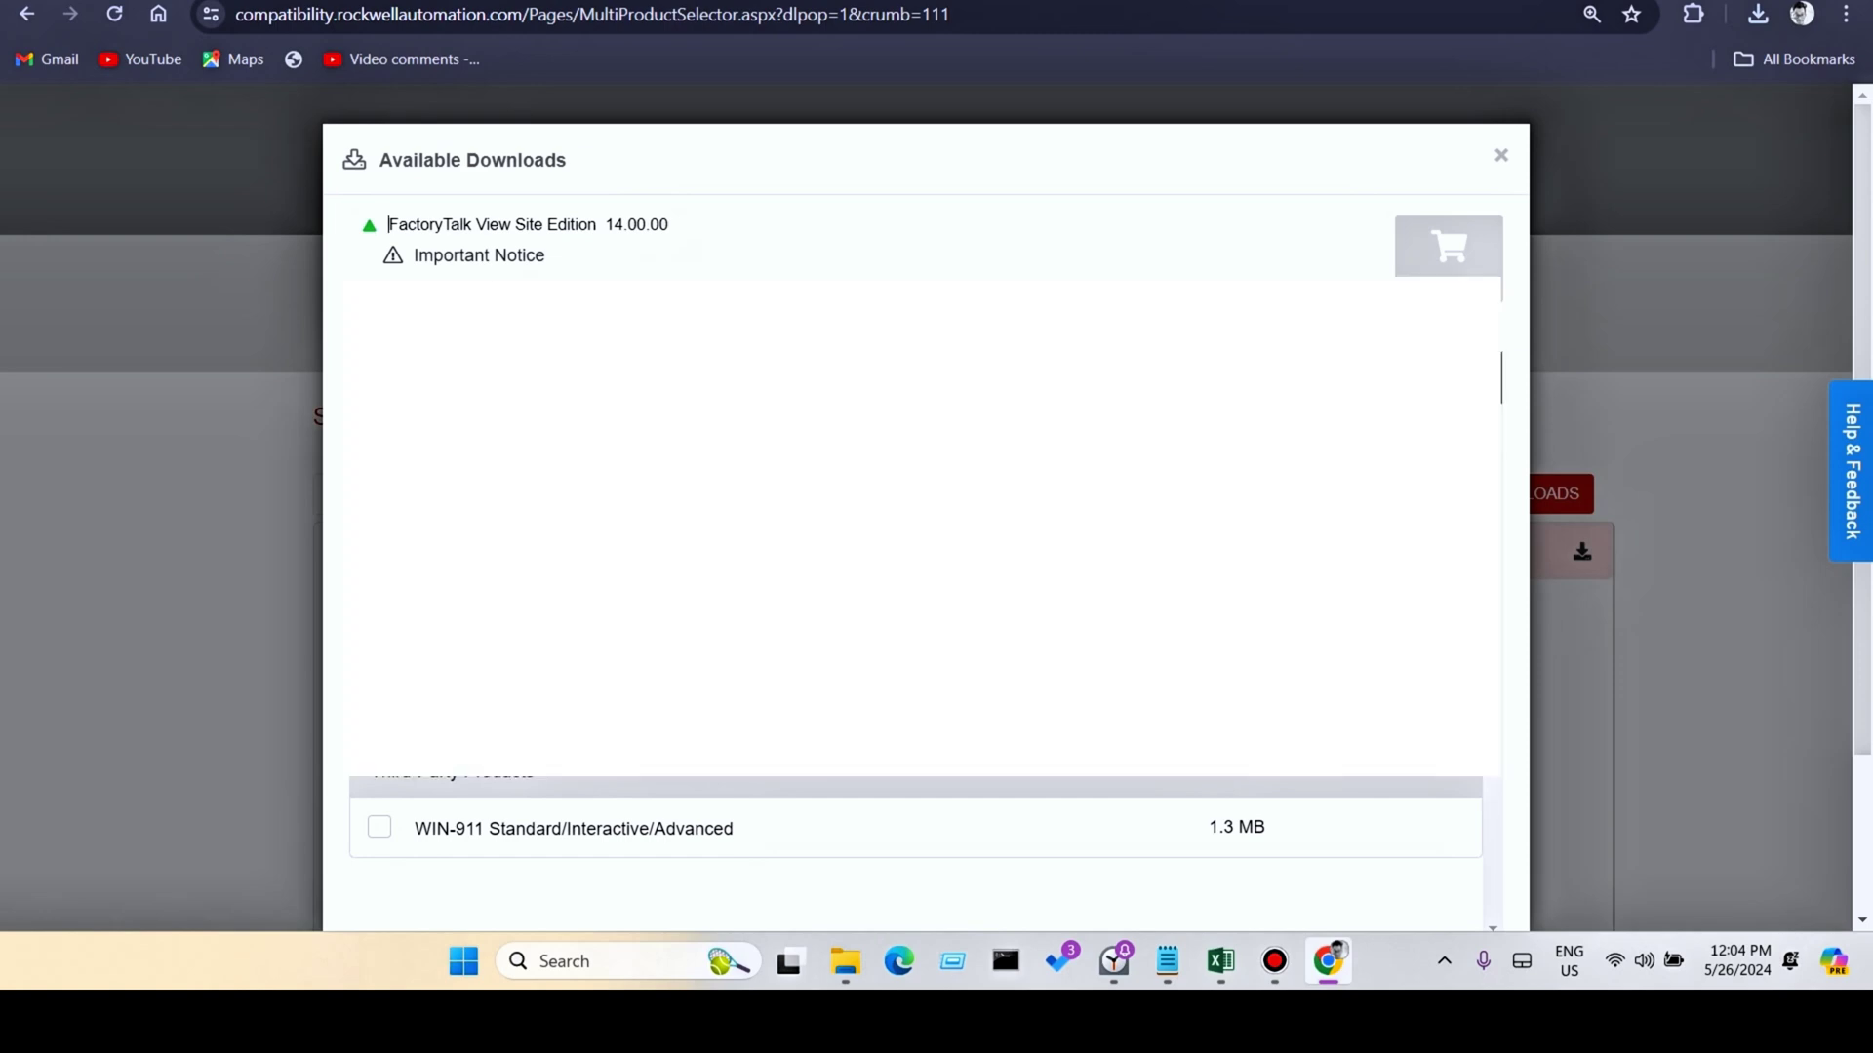